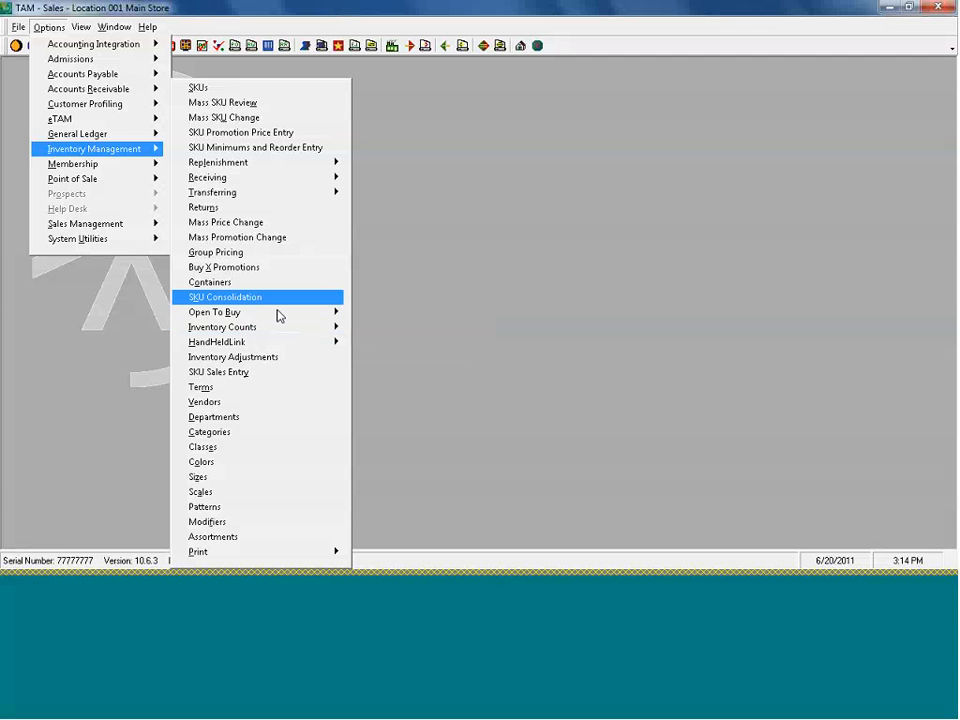
Open Prepare for Count for Main Store (001) and enter By Vendor as the SKU filter name
{"action": "mouse_move", "coordinate": [311, 333]}
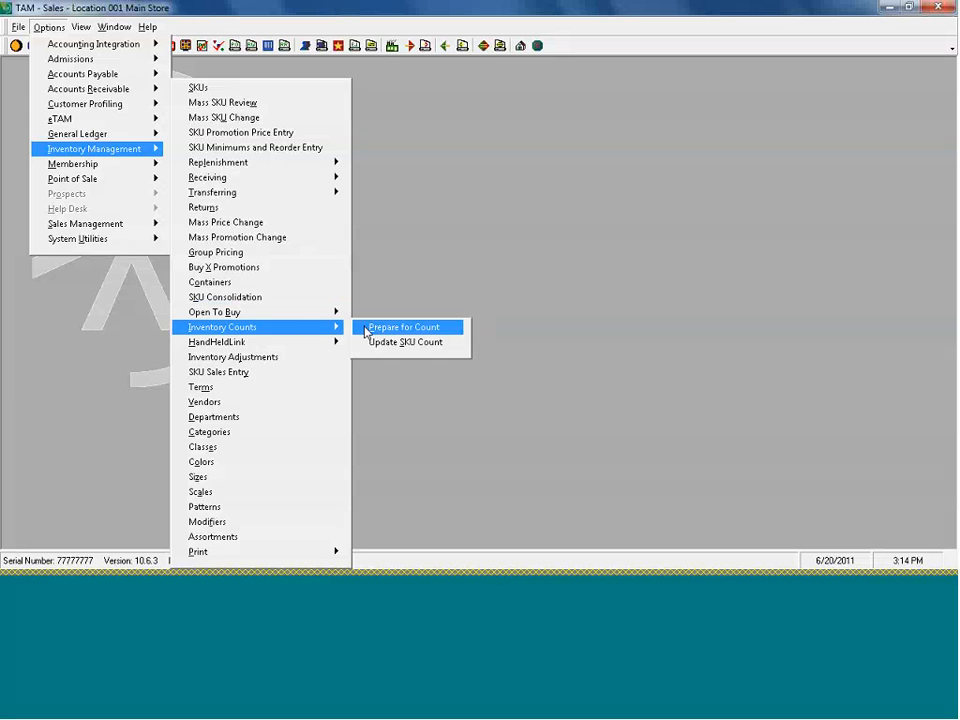
{"action": "left_click", "coordinate": [400, 327]}
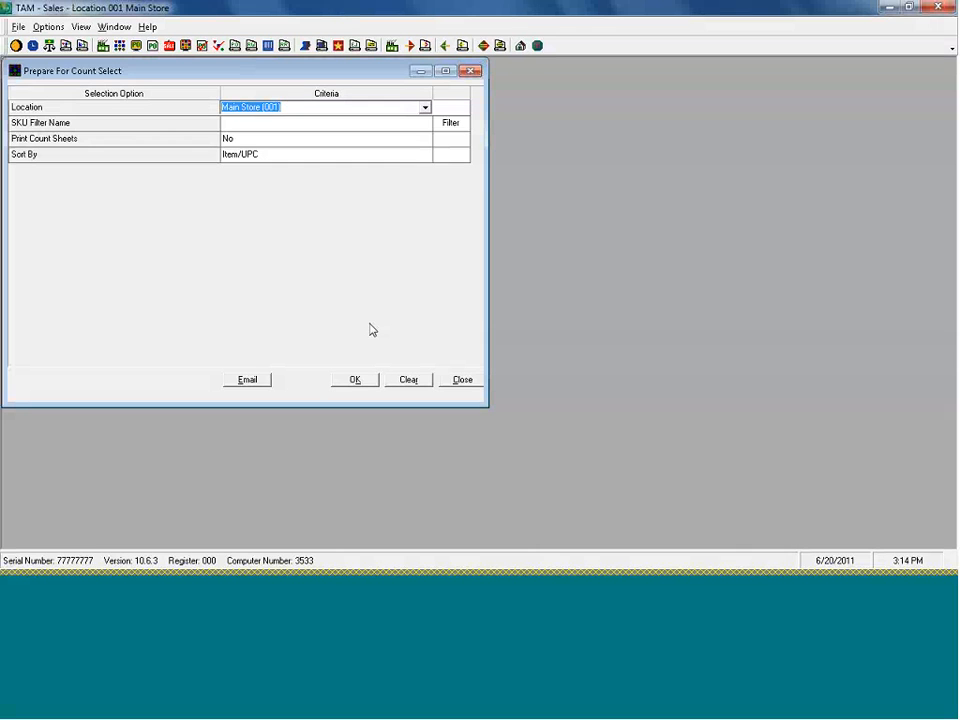
{"action": "left_click", "coordinate": [277, 126]}
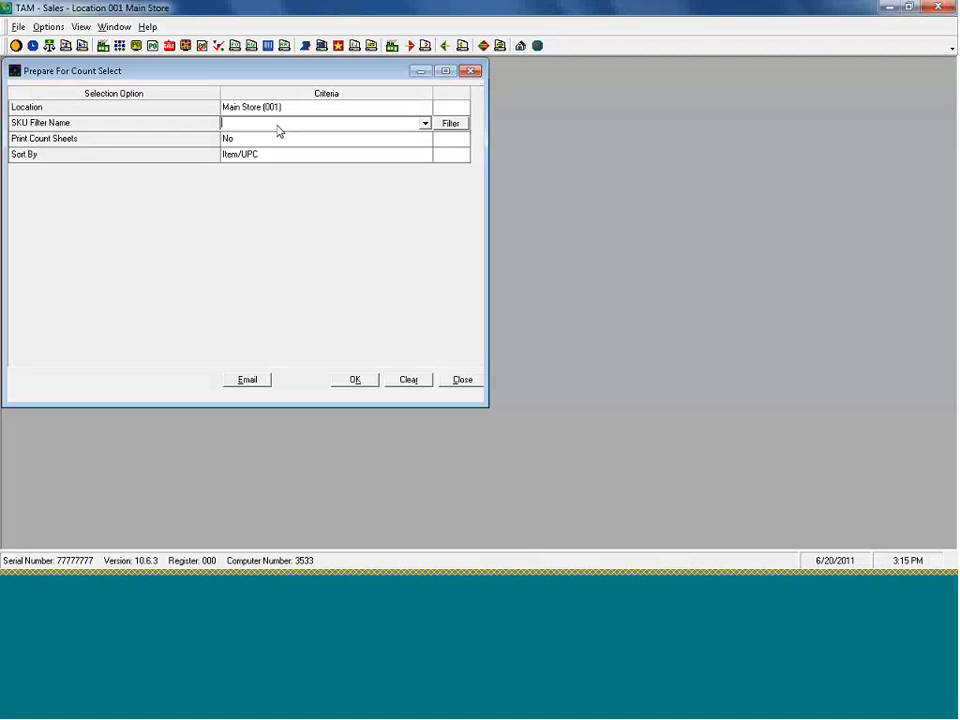
{"action": "type", "text": "By Vendor"}
{"action": "left_click", "coordinate": [424, 123]}
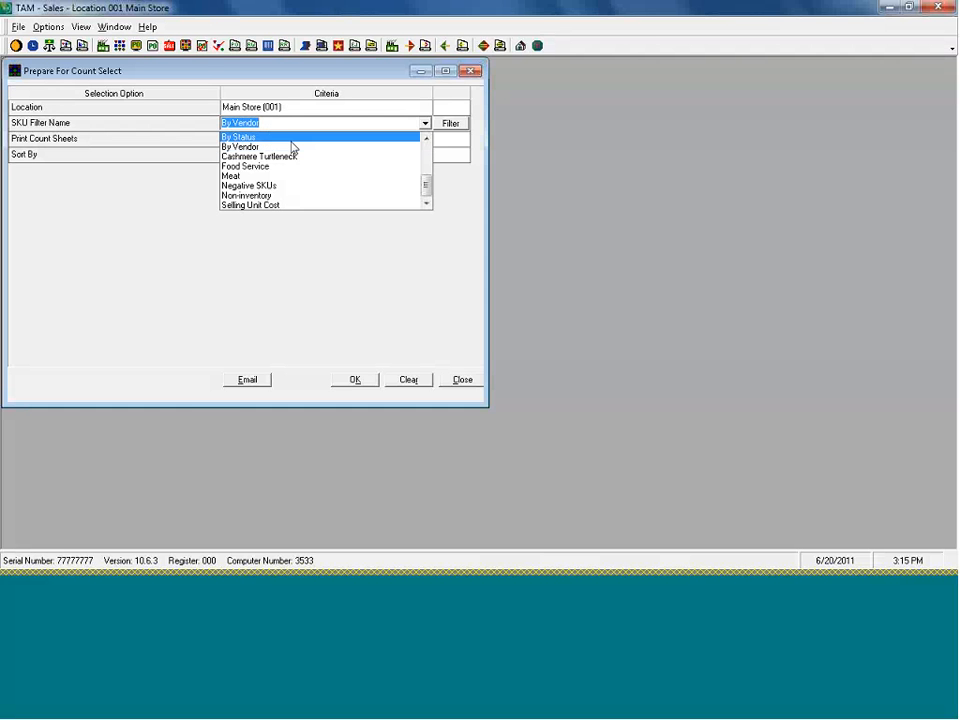
{"action": "left_click", "coordinate": [424, 123]}
{"action": "left_click", "coordinate": [446, 125]}
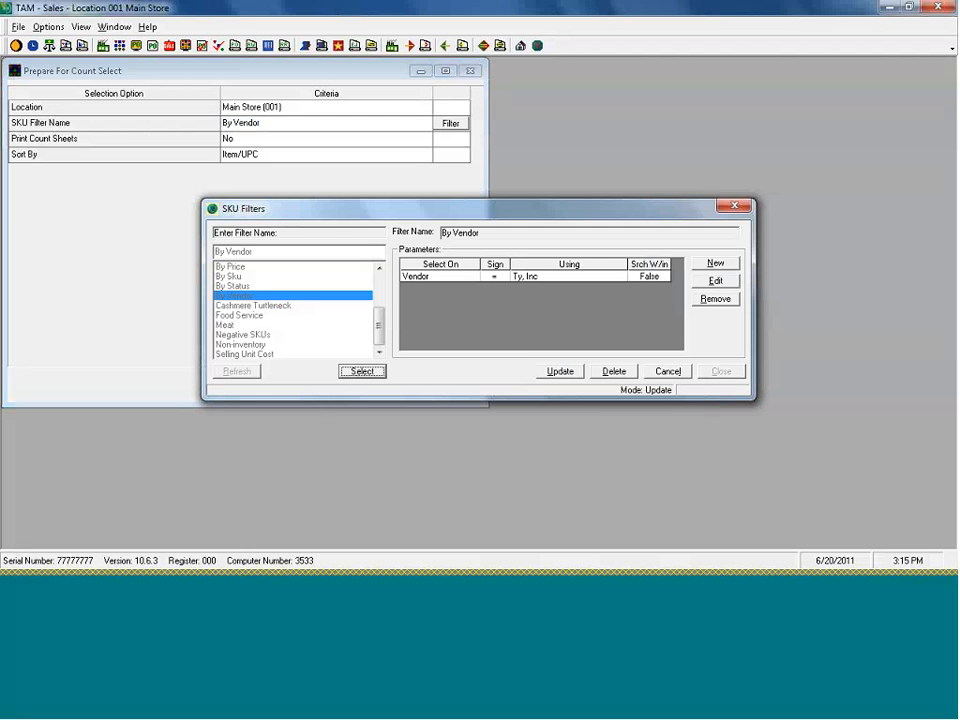
{"action": "left_click", "coordinate": [668, 372]}
{"action": "left_click", "coordinate": [721, 371]}
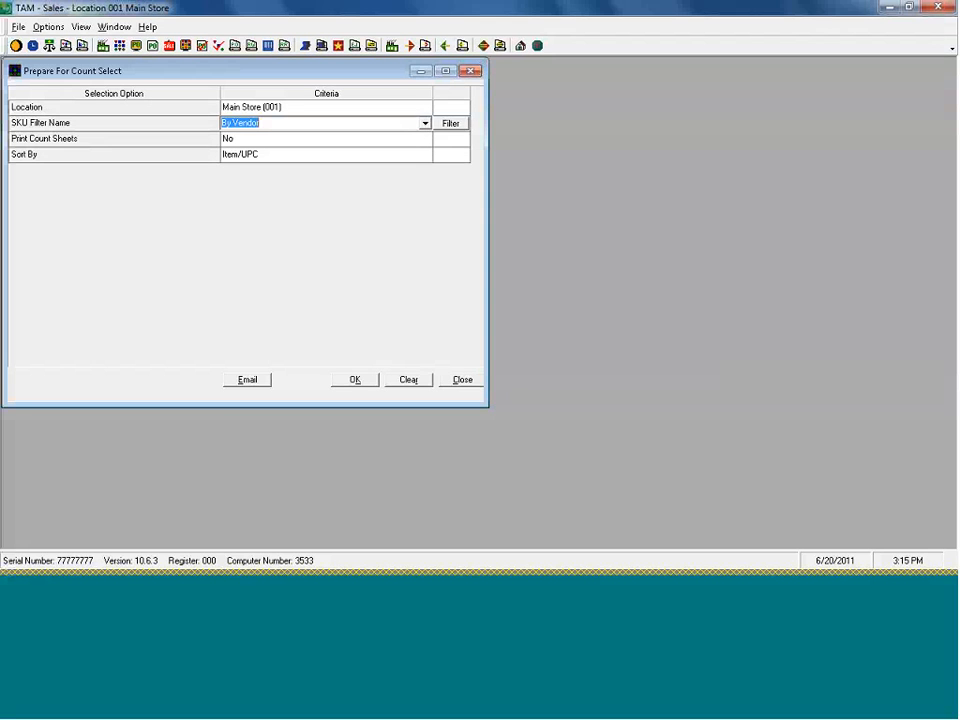
{"action": "left_click", "coordinate": [275, 141]}
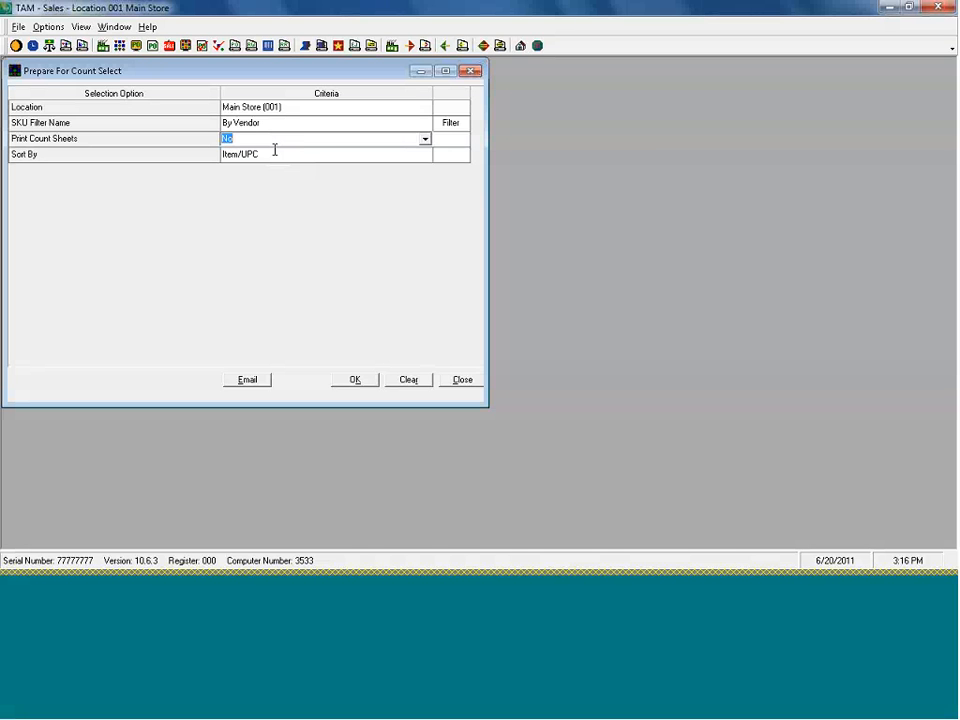
Generate count sheet 71 sorted by Item/UPC with no printed sheets, then close Prepare For Count
{"action": "left_click", "coordinate": [273, 155]}
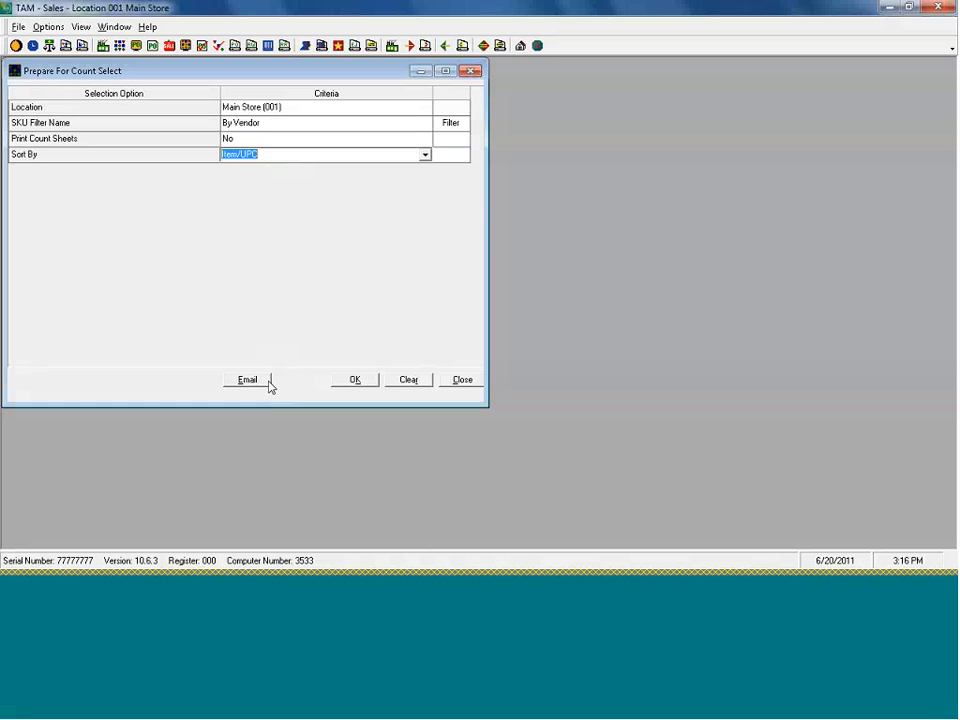
{"action": "left_click", "coordinate": [352, 384]}
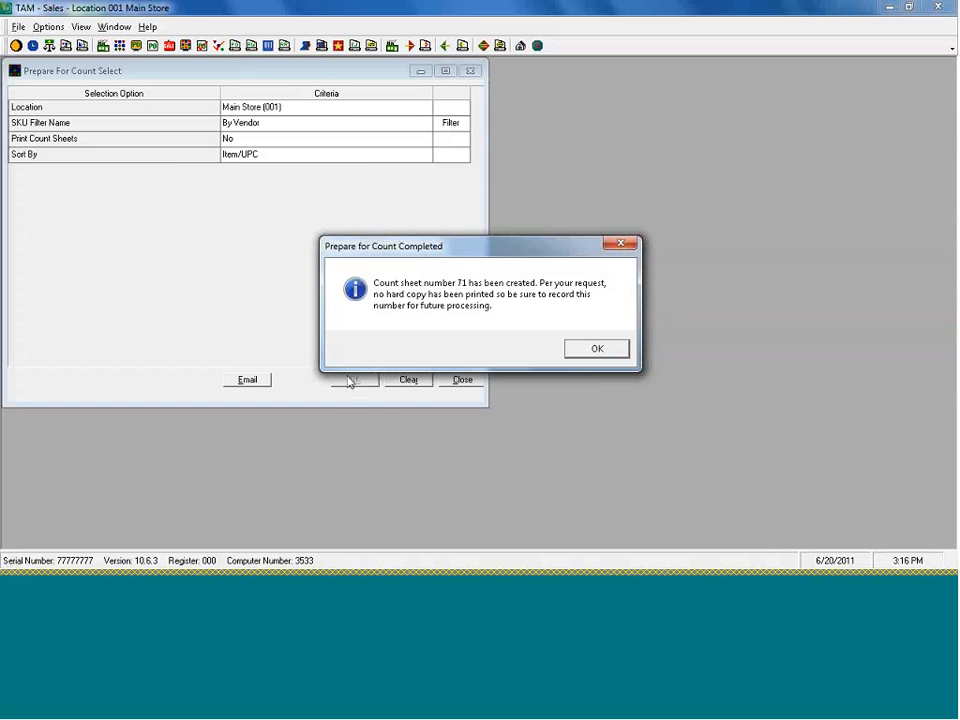
{"action": "left_click", "coordinate": [597, 349]}
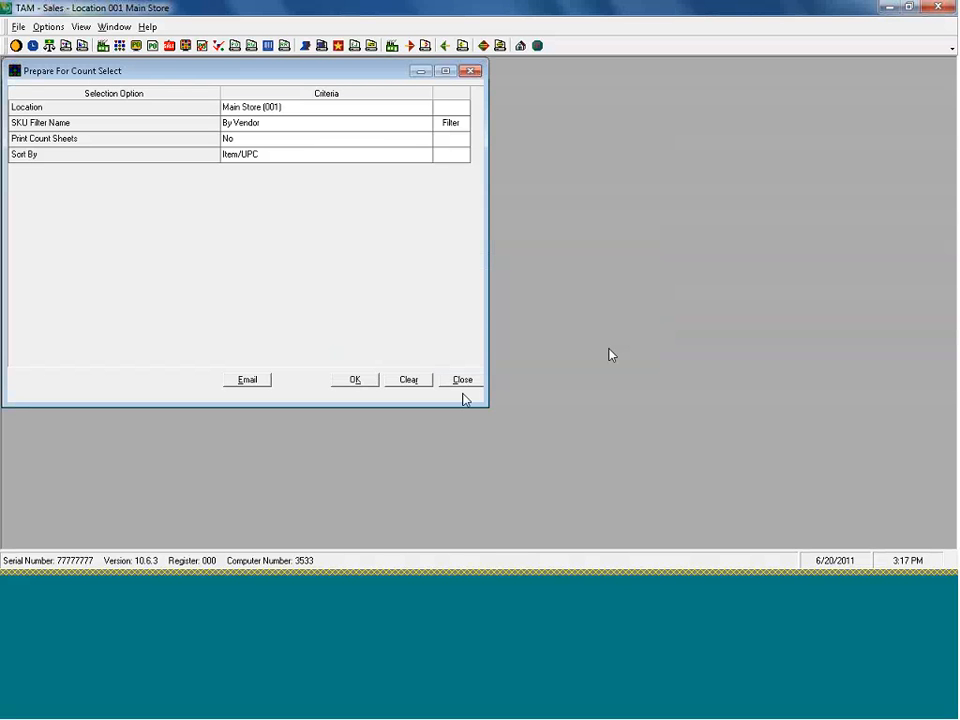
{"action": "left_click", "coordinate": [465, 384]}
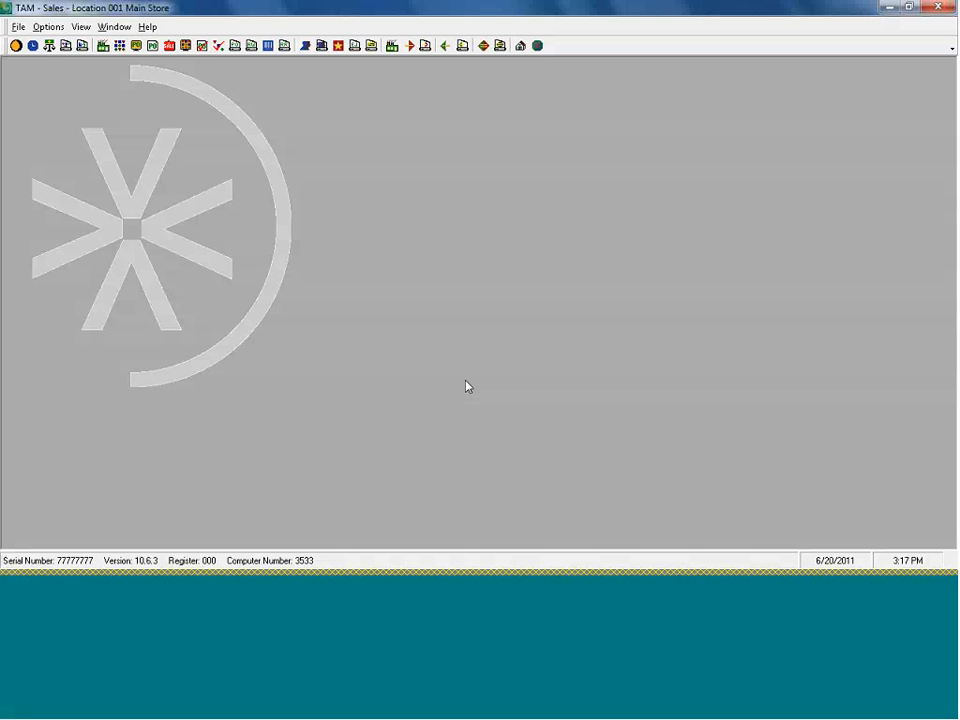
{"action": "left_click", "coordinate": [48, 27]}
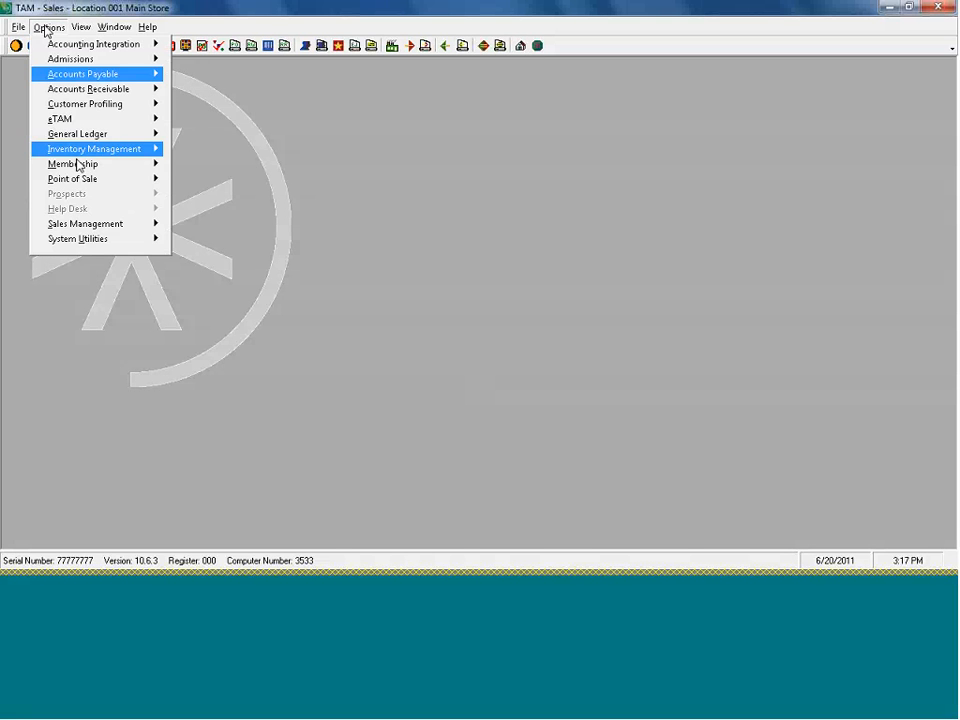
{"action": "mouse_move", "coordinate": [78, 165]}
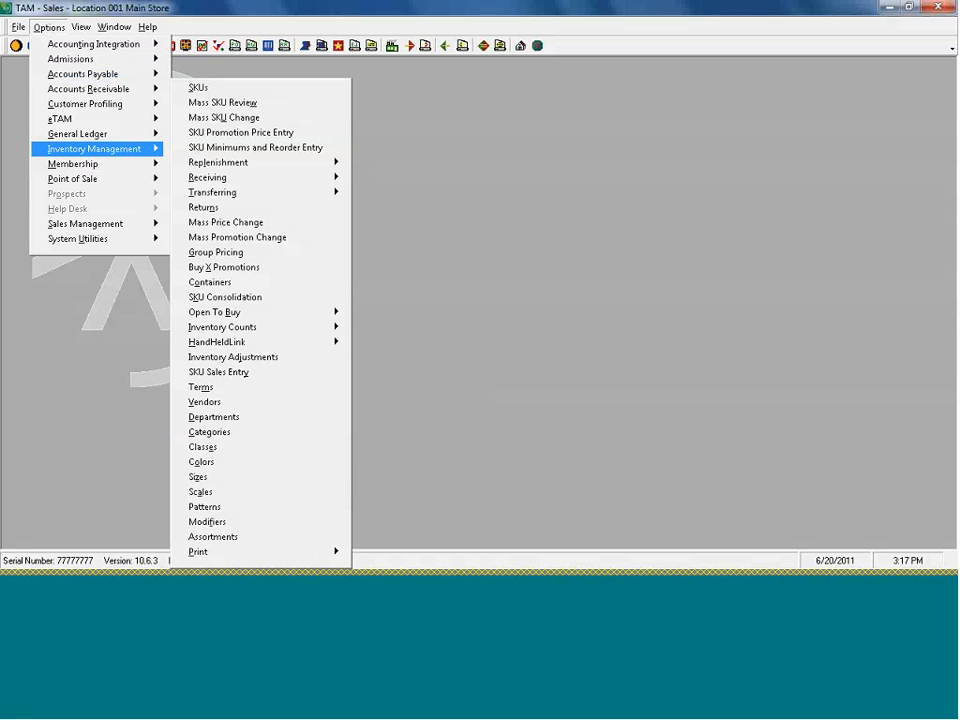
{"action": "mouse_move", "coordinate": [222, 345]}
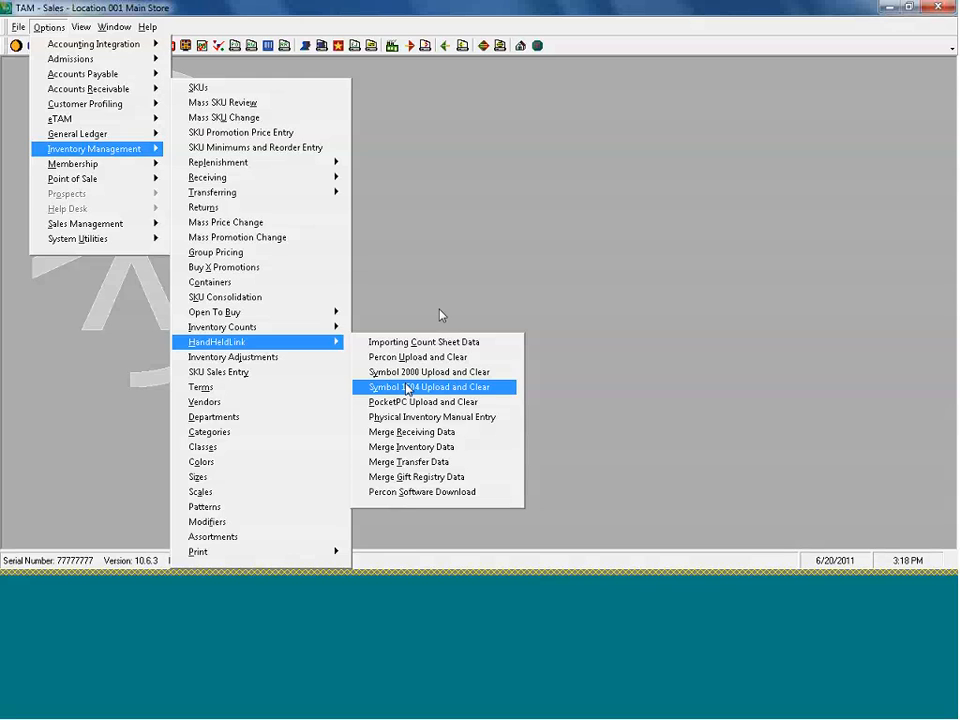
{"action": "left_click", "coordinate": [440, 315]}
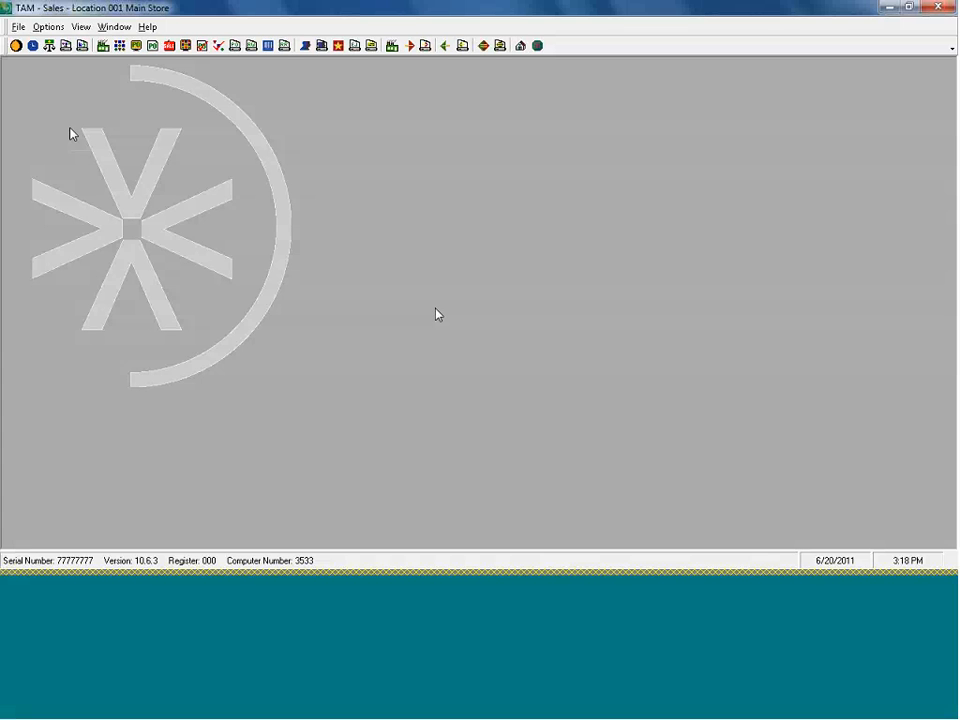
Open the Update SKU Count worksheet and load count sheet 71 for Main Store
{"action": "left_click", "coordinate": [36, 28]}
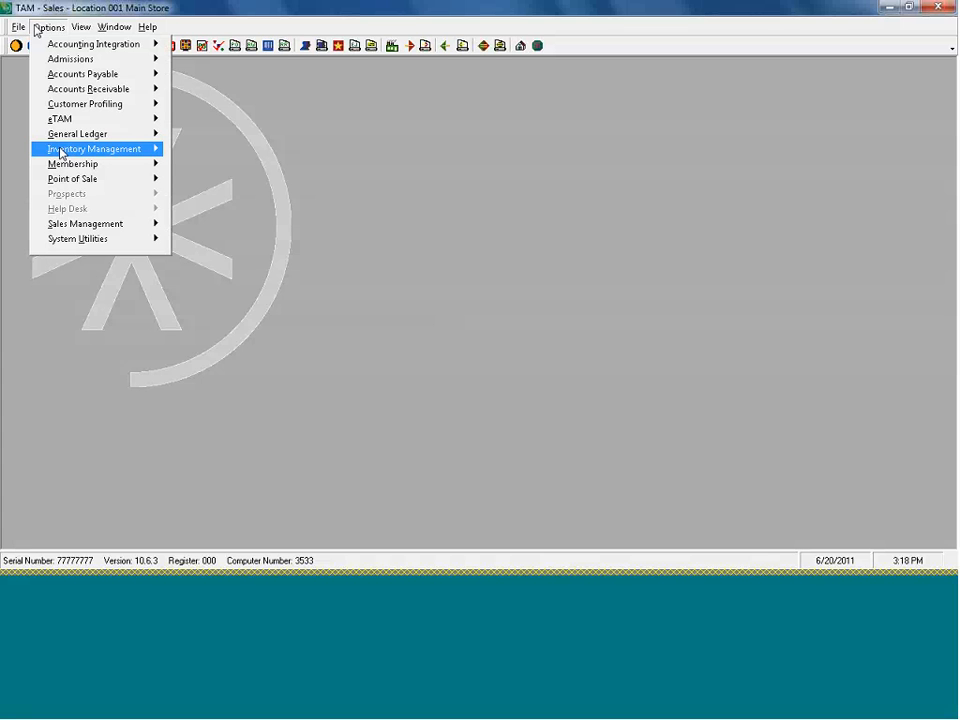
{"action": "mouse_move", "coordinate": [60, 150]}
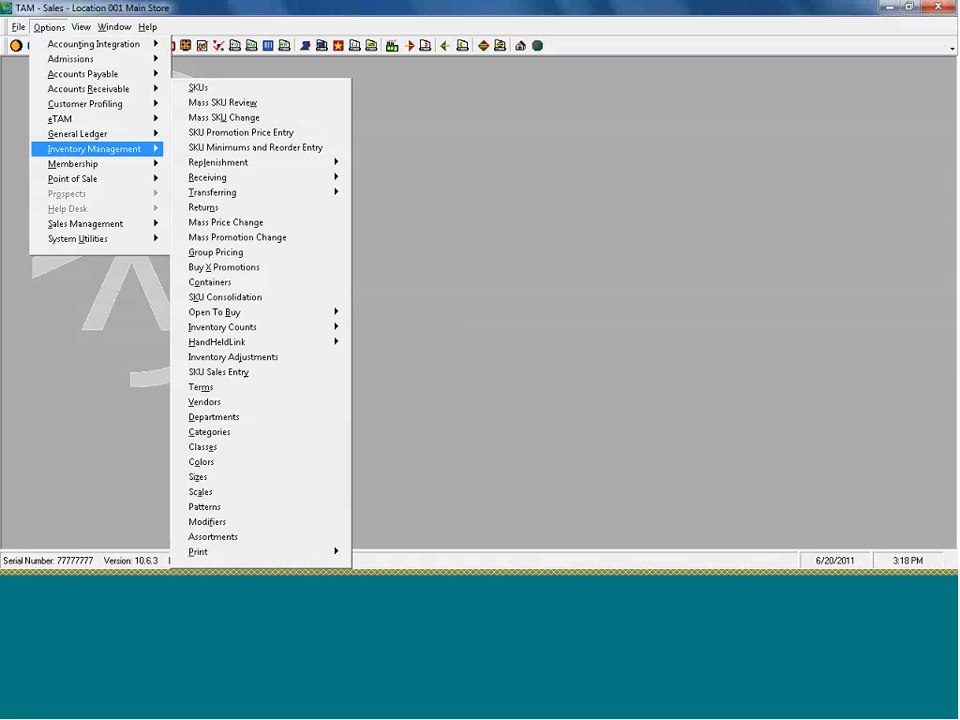
{"action": "mouse_move", "coordinate": [268, 335]}
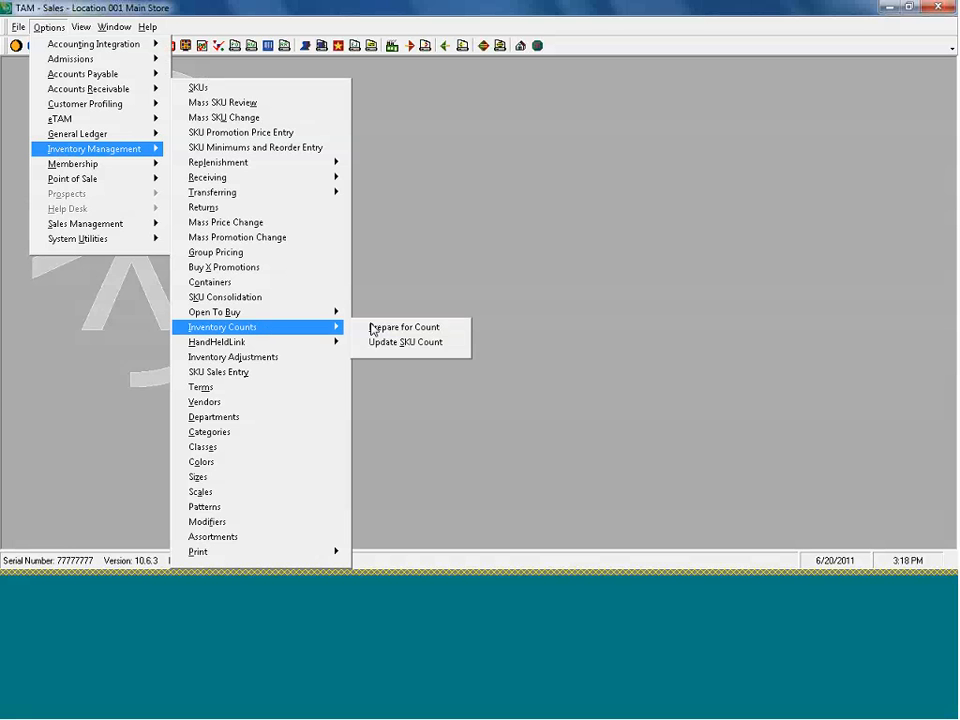
{"action": "left_click", "coordinate": [392, 345]}
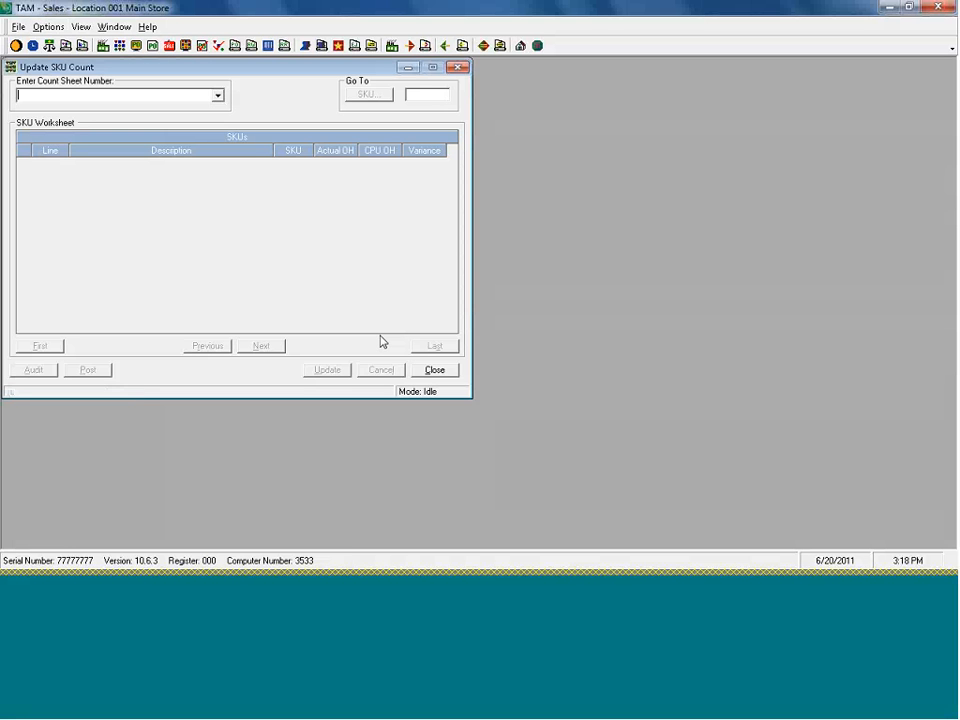
{"action": "left_click", "coordinate": [217, 95]}
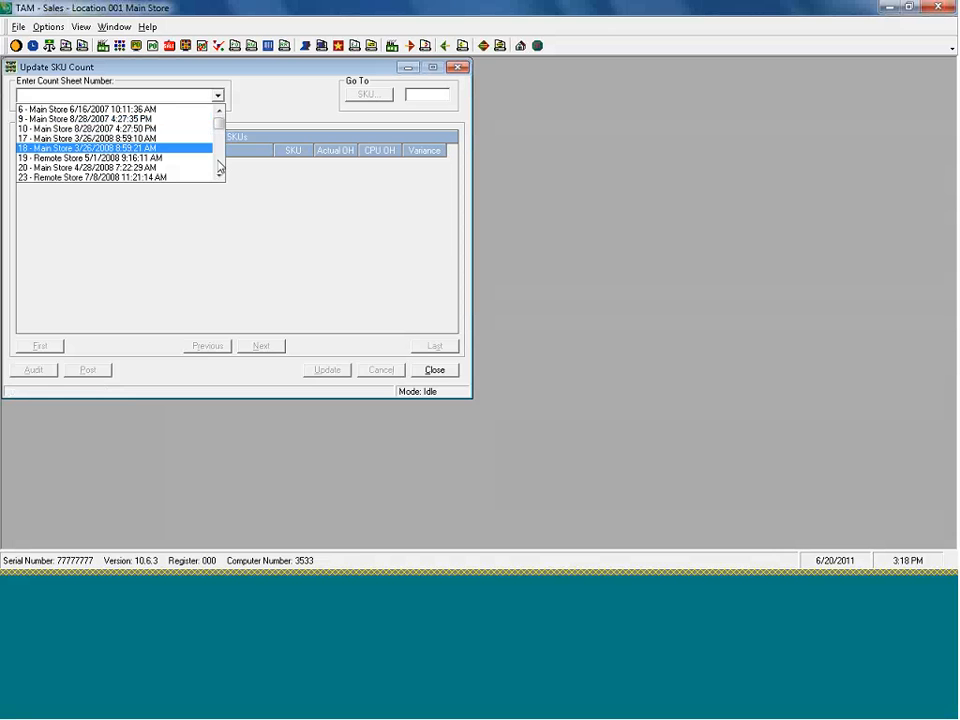
{"action": "left_click_drag", "start_coordinate": [218, 122], "coordinate": [221, 171]}
{"action": "left_click", "coordinate": [157, 178]}
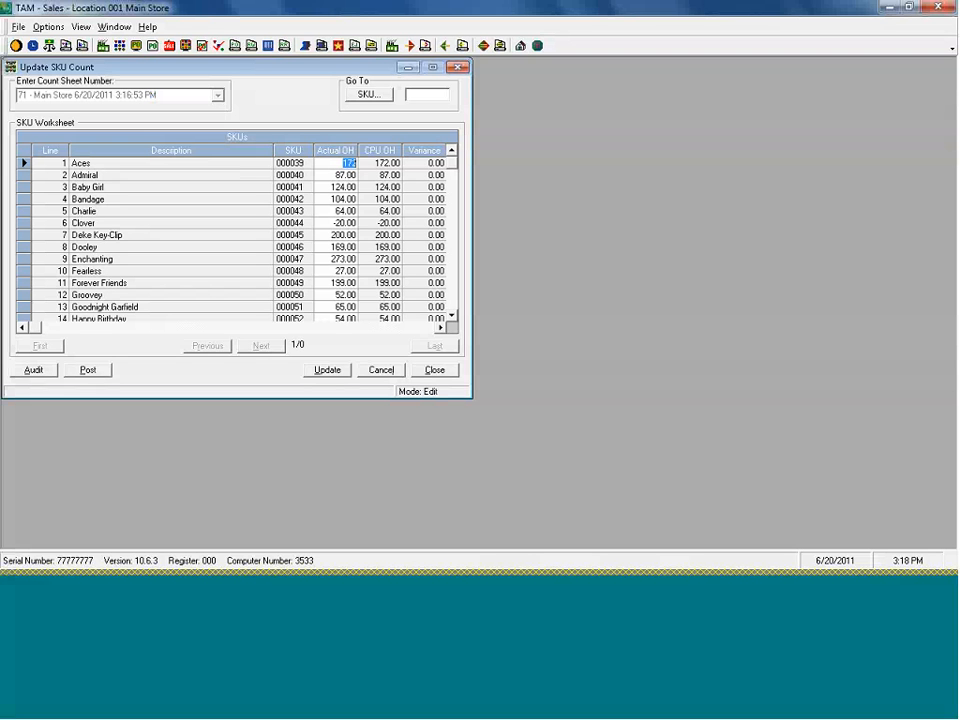
Enter actual on-hand counts of 10 for Clover and 53 for Groovey (SKU 000050)
{"action": "left_click", "coordinate": [334, 223]}
{"action": "key", "text": "BackSpace"}
{"action": "key", "text": "BackSpace"}
{"action": "key", "text": "BackSpace"}
{"action": "type", "text": "10"}
{"action": "left_click", "coordinate": [330, 236]}
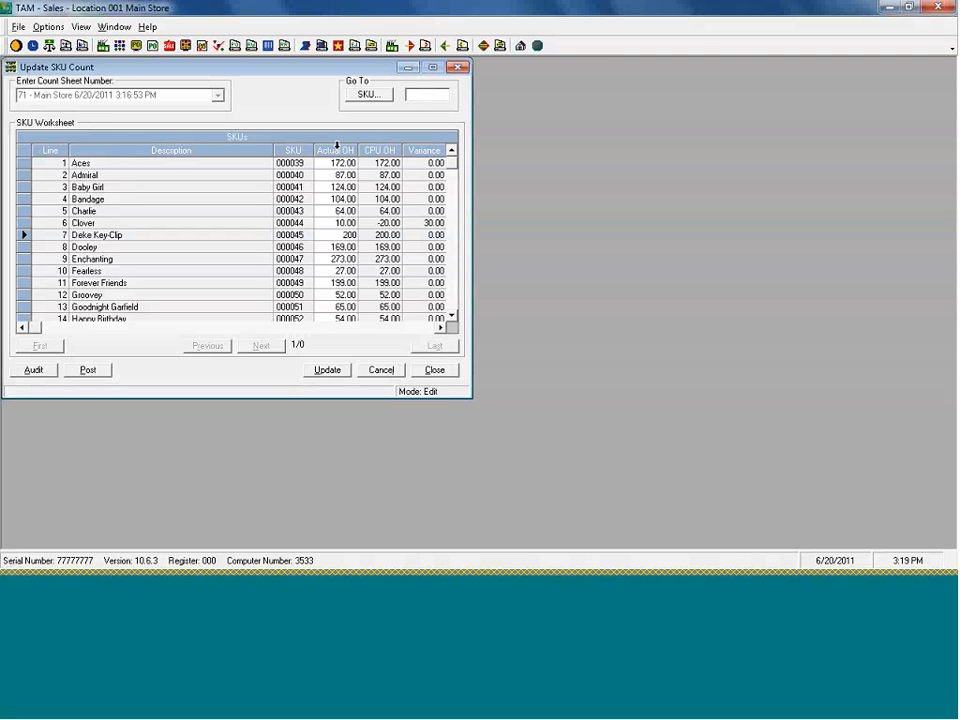
{"action": "left_click", "coordinate": [352, 295]}
{"action": "double_click", "coordinate": [355, 297]}
{"action": "type", "text": "53"}
{"action": "left_click", "coordinate": [357, 310]}
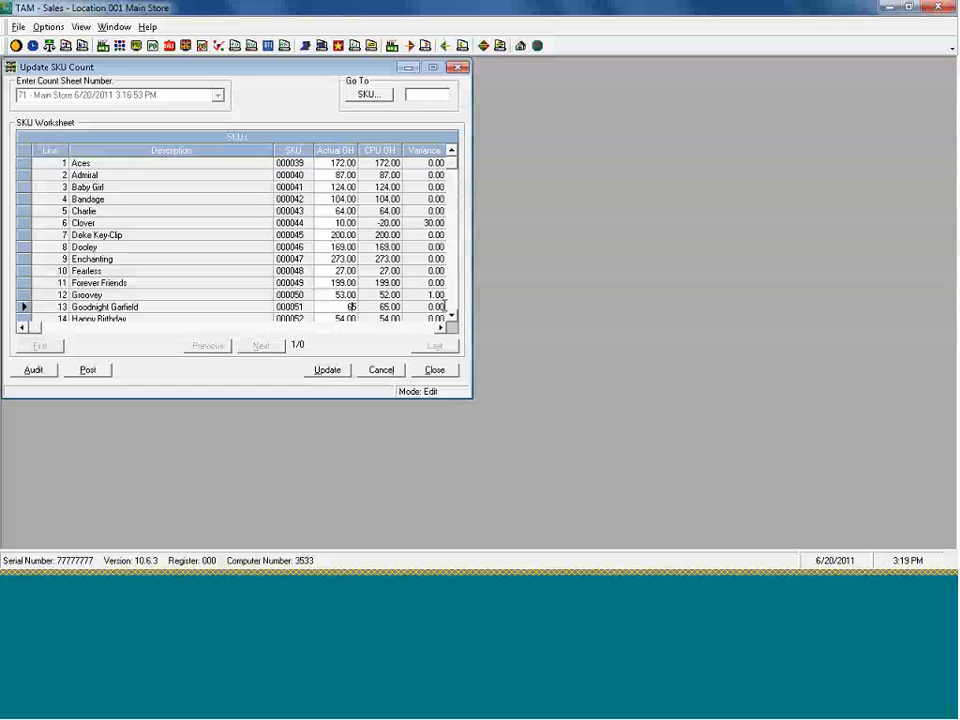
{"action": "left_click", "coordinate": [451, 302]}
{"action": "left_click", "coordinate": [451, 301]}
{"action": "left_click", "coordinate": [451, 300]}
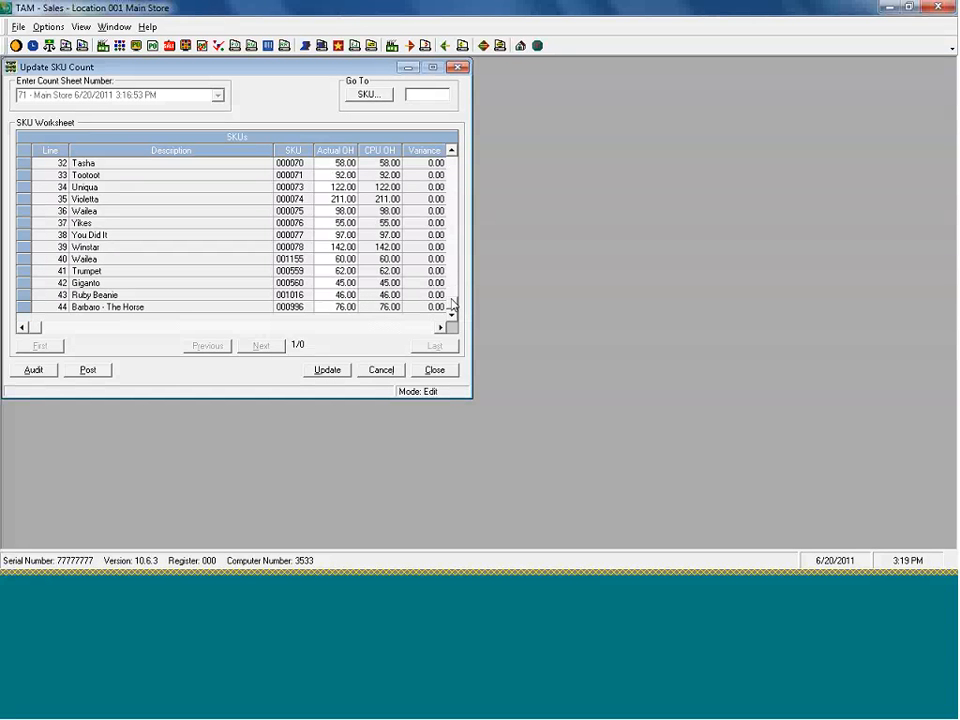
{"action": "scroll", "coordinate": [400, 240], "scroll_direction": "up", "scroll_amount": 10}
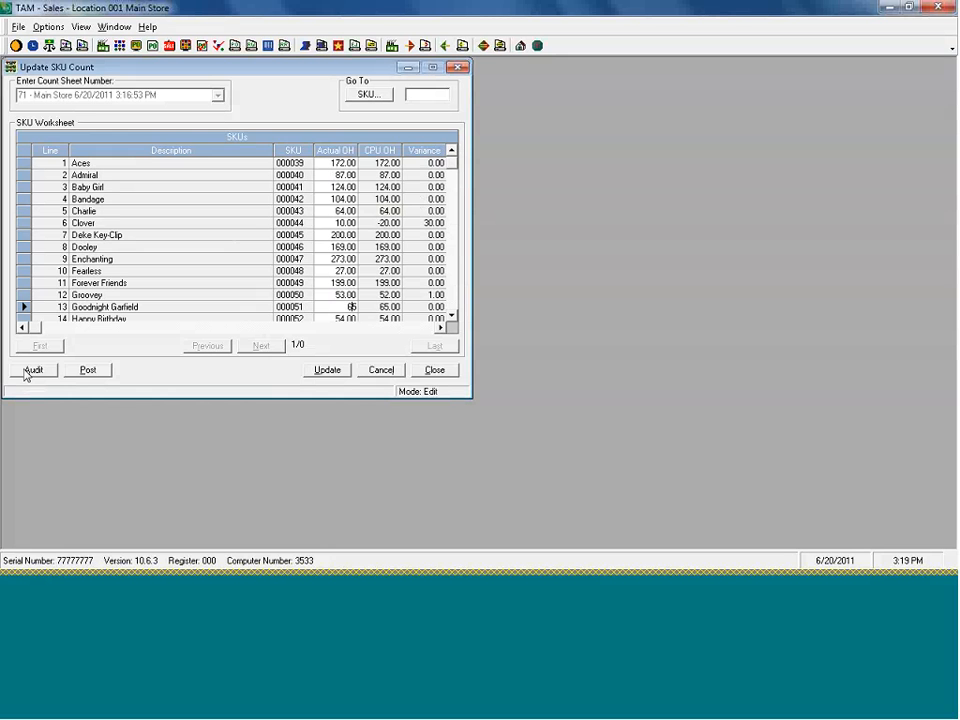
{"action": "key", "text": "Return"}
{"action": "left_click", "coordinate": [27, 372]}
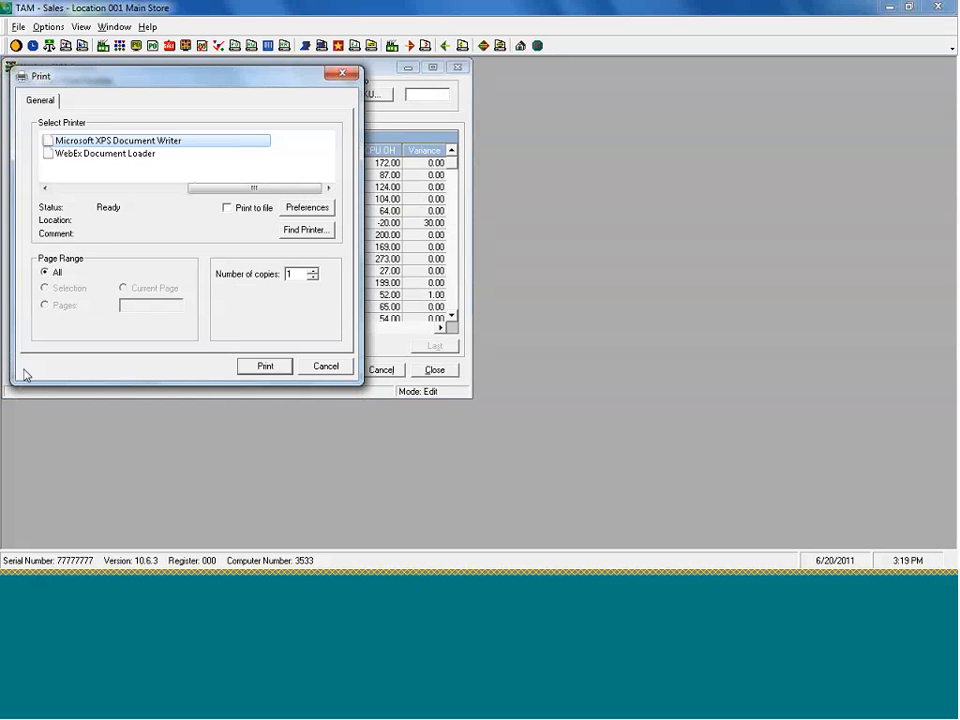
{"action": "left_click", "coordinate": [326, 366]}
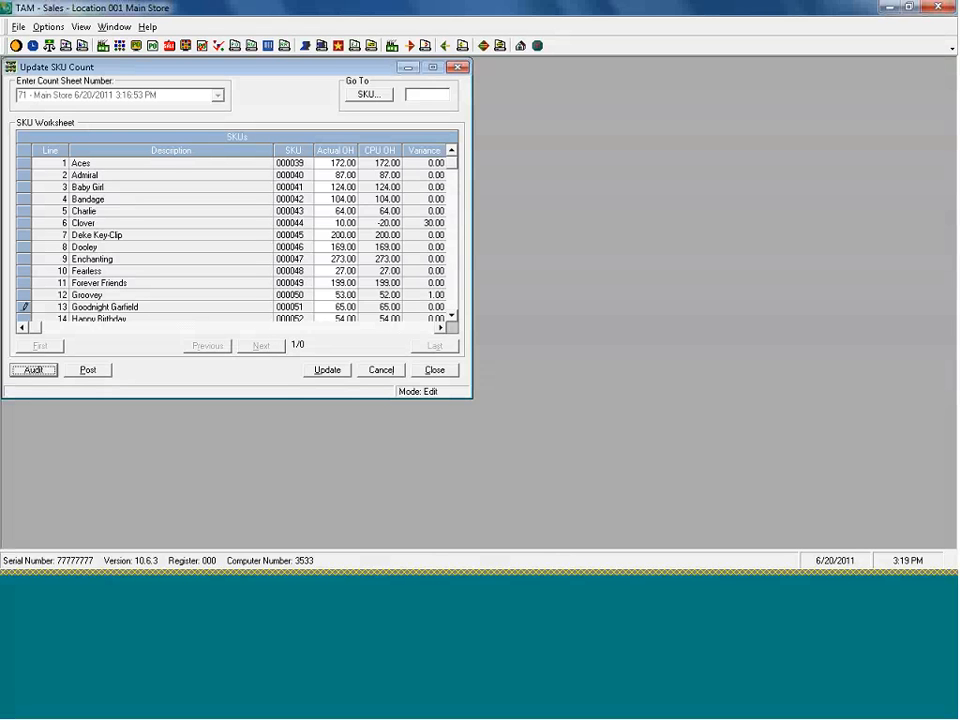
{"action": "left_click", "coordinate": [100, 373]}
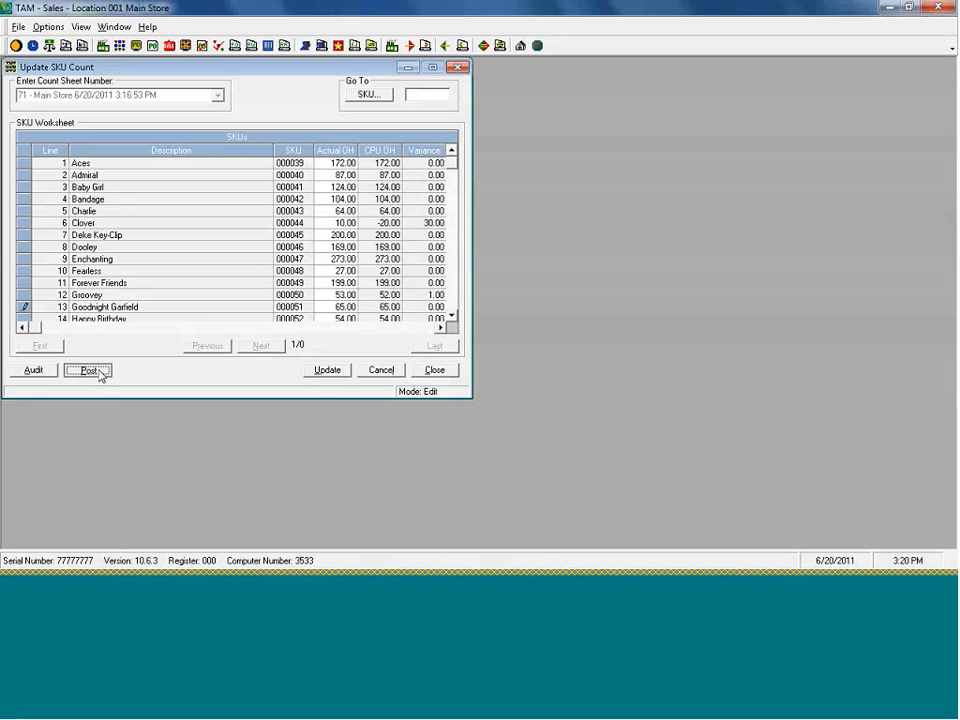
{"action": "left_click", "coordinate": [379, 149]}
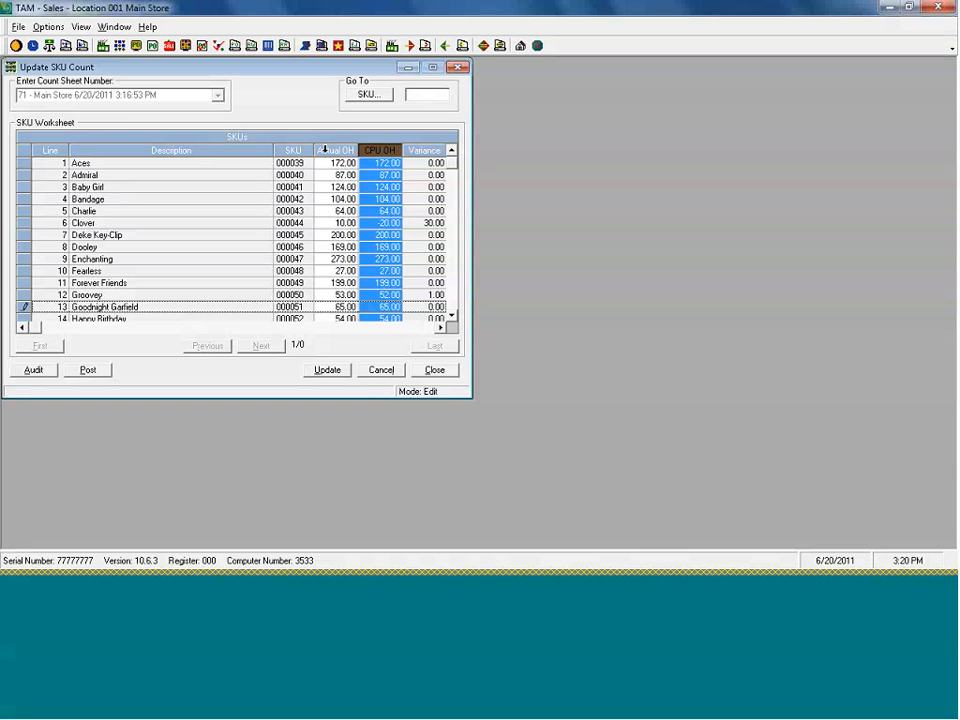
{"action": "left_click", "coordinate": [292, 150]}
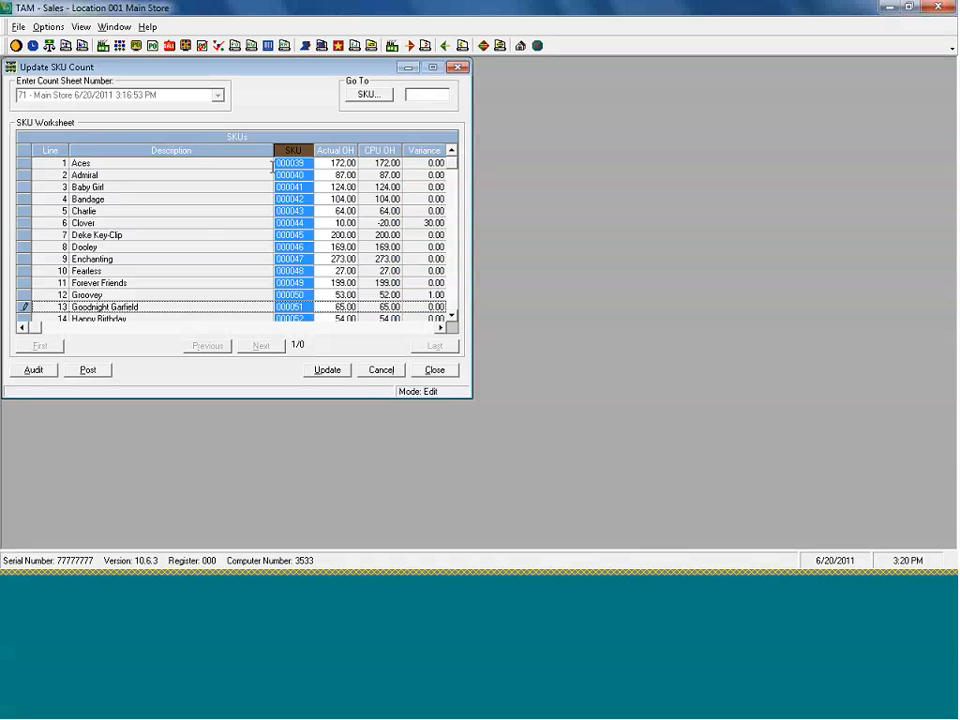
{"action": "left_click", "coordinate": [129, 296]}
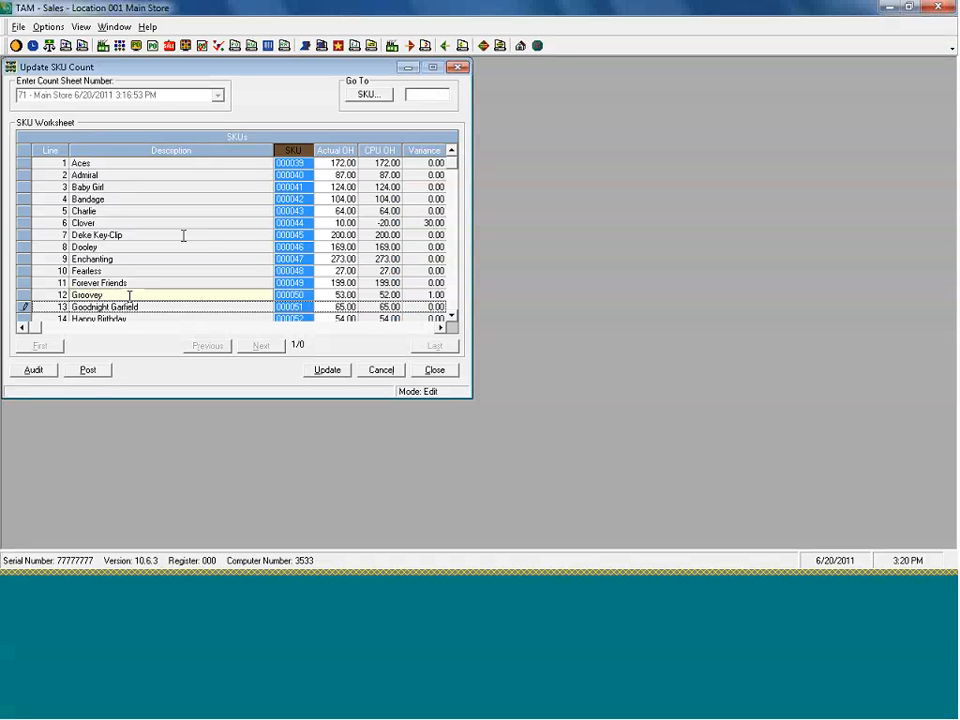
Post count sheet 71's variances into period 06/2011 and cancel the posting printout
{"action": "left_click", "coordinate": [89, 372]}
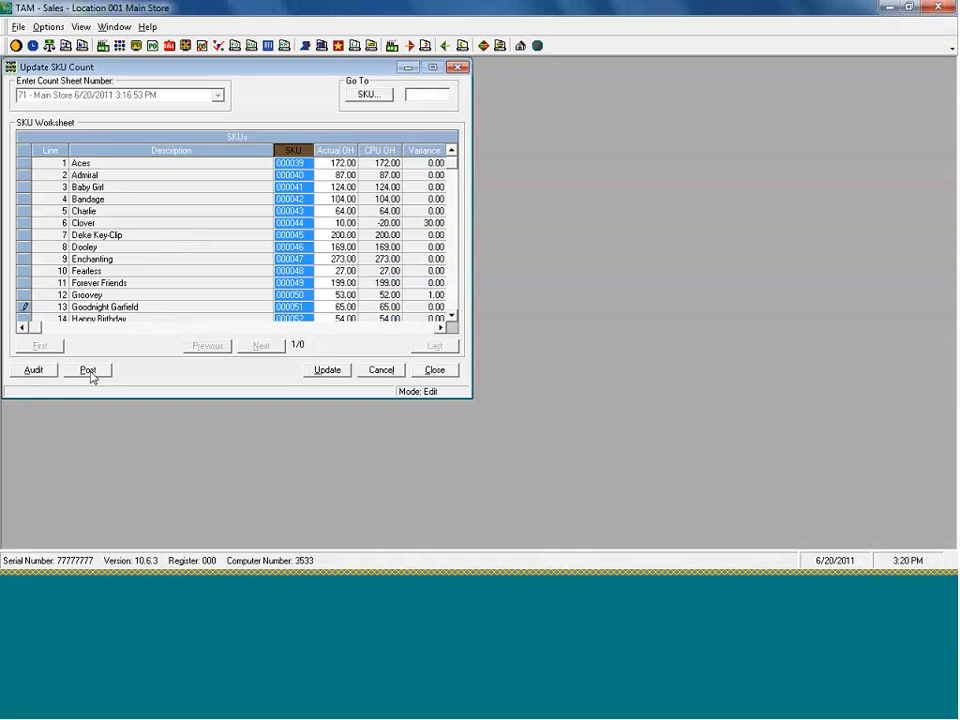
{"action": "left_click", "coordinate": [89, 371]}
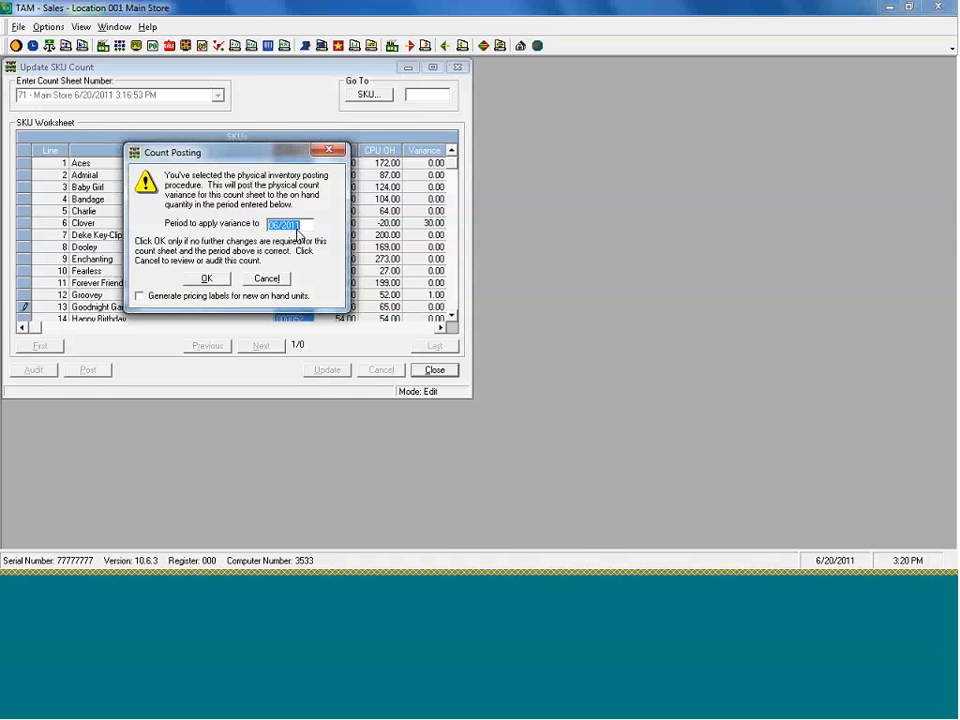
{"action": "left_click", "coordinate": [219, 281]}
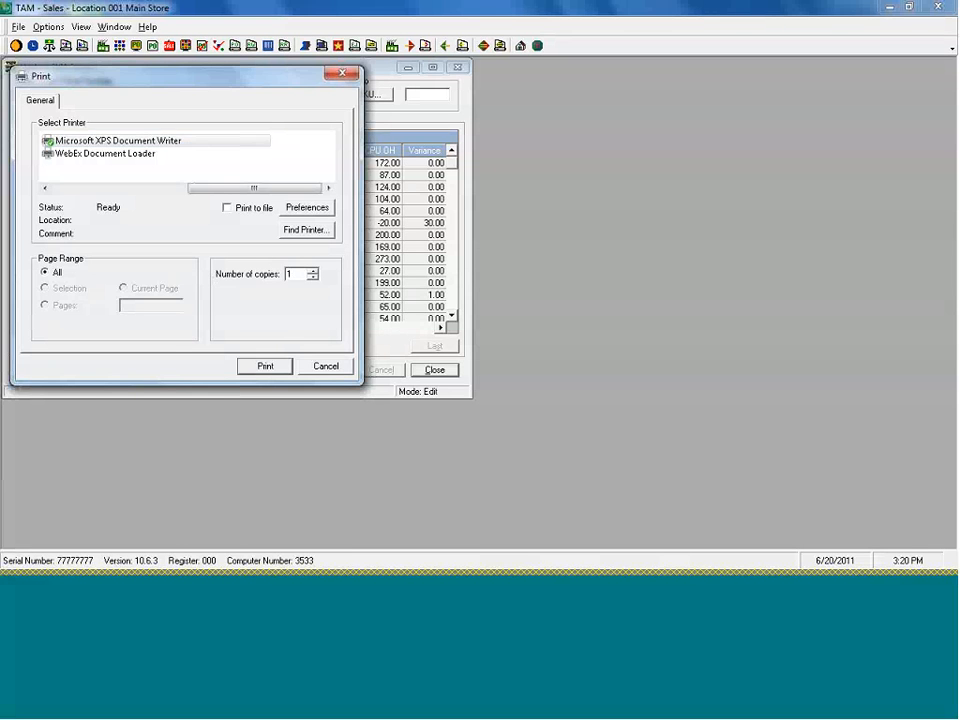
{"action": "key", "text": "Escape"}
{"action": "key", "text": "Escape"}
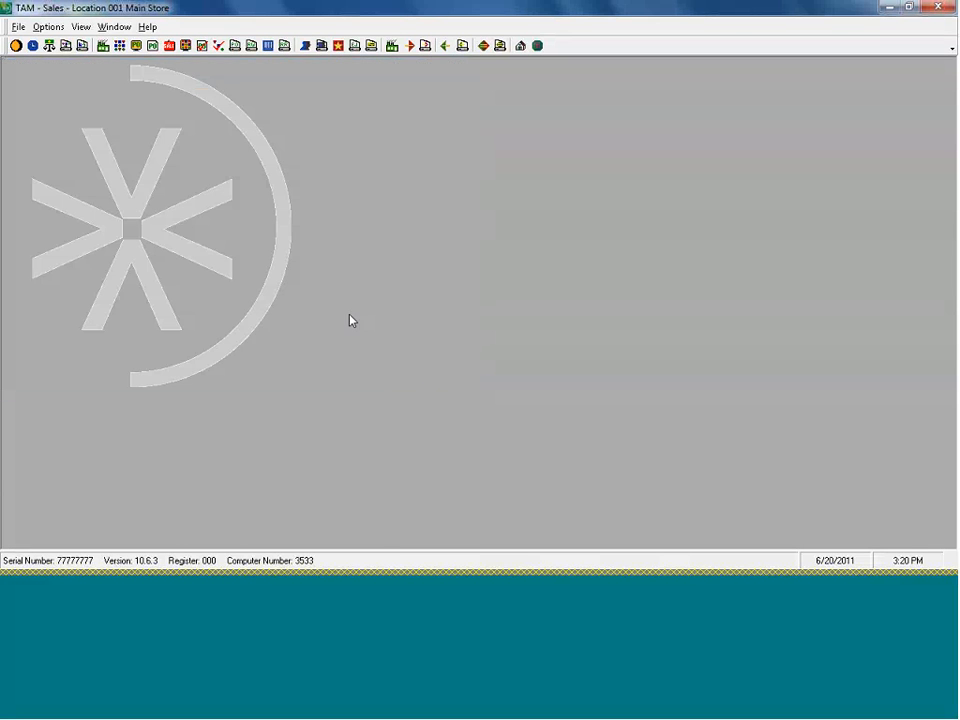
Open the SKU History report settings and set the date range to This Month
{"action": "left_click", "coordinate": [49, 27]}
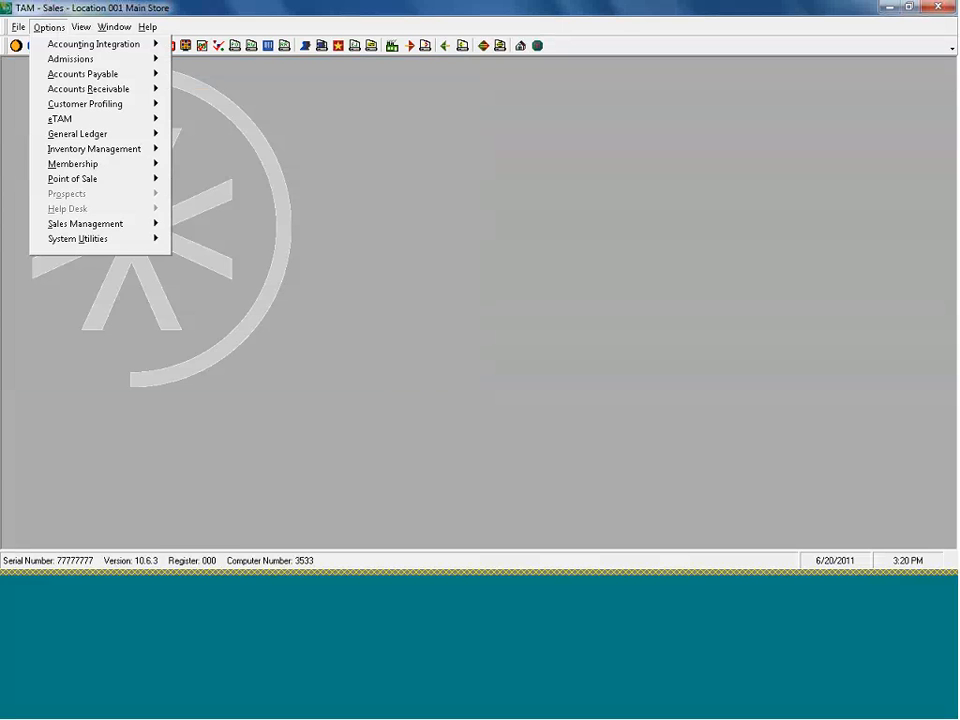
{"action": "mouse_move", "coordinate": [71, 150]}
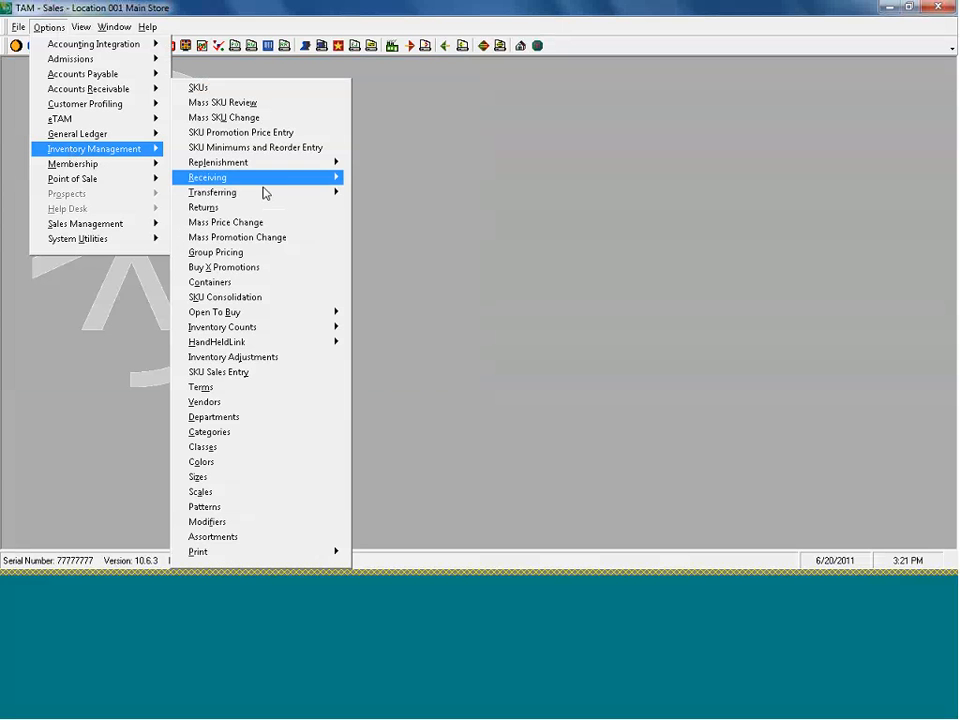
{"action": "mouse_move", "coordinate": [226, 557]}
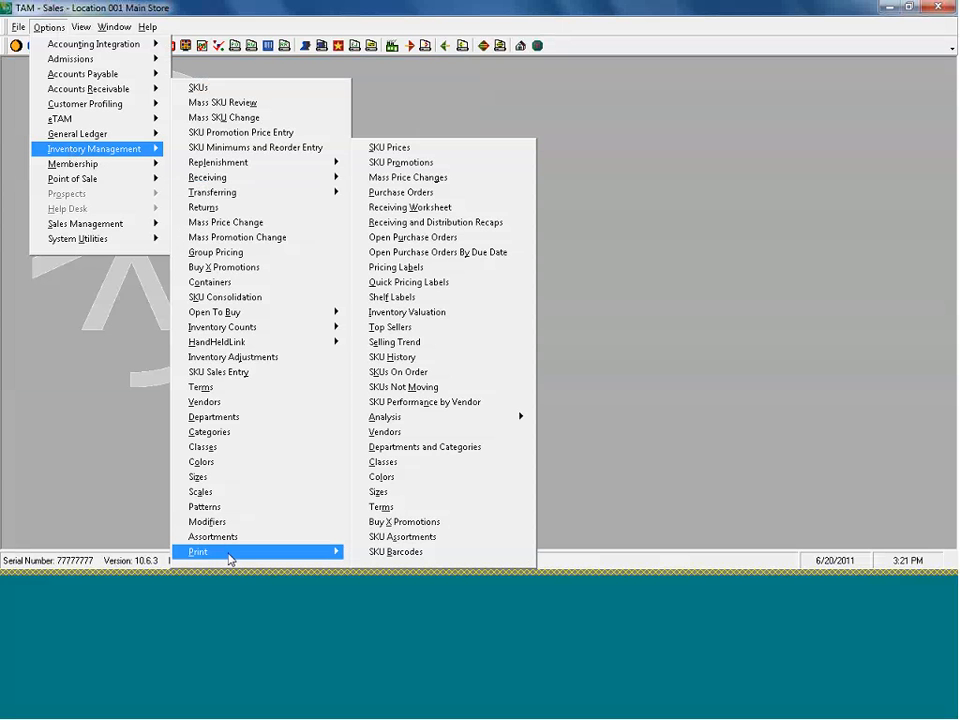
{"action": "left_click", "coordinate": [443, 357]}
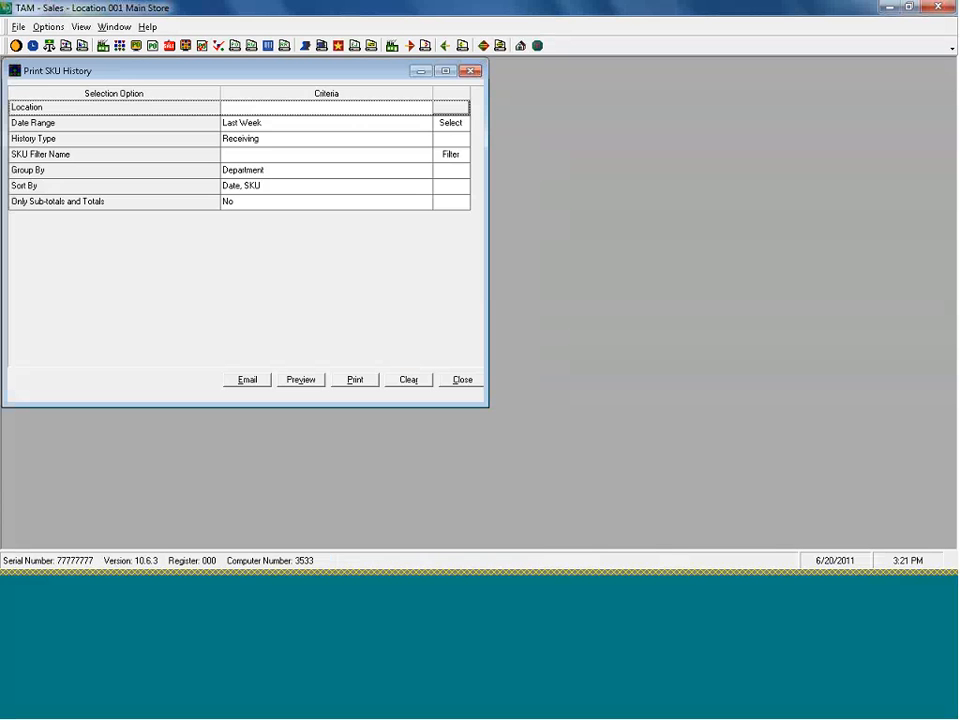
{"action": "left_click", "coordinate": [267, 139]}
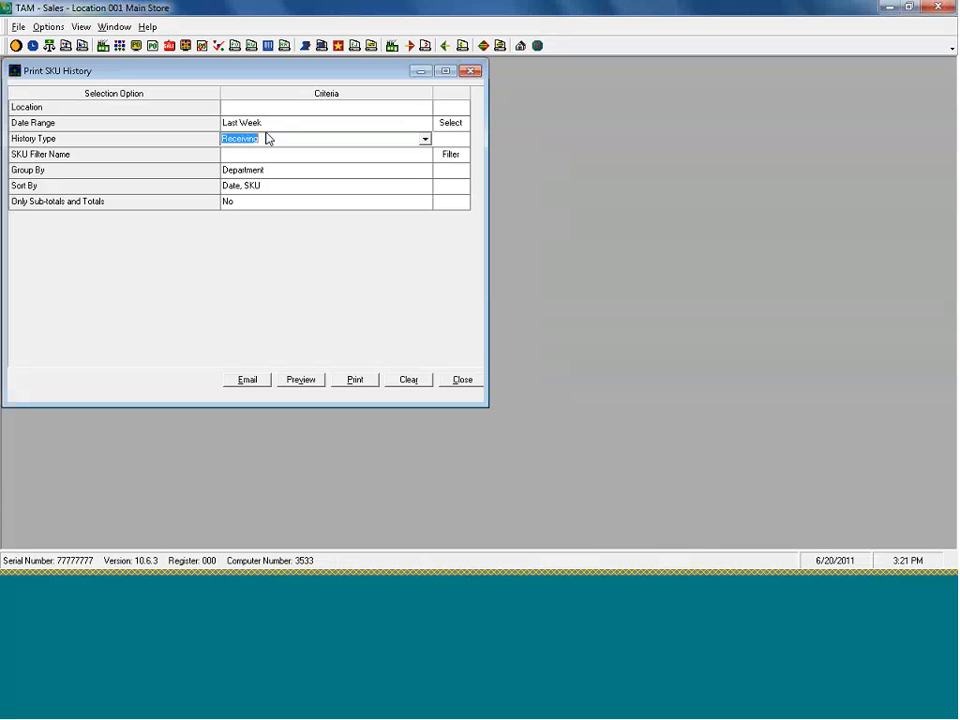
{"action": "left_click", "coordinate": [265, 122]}
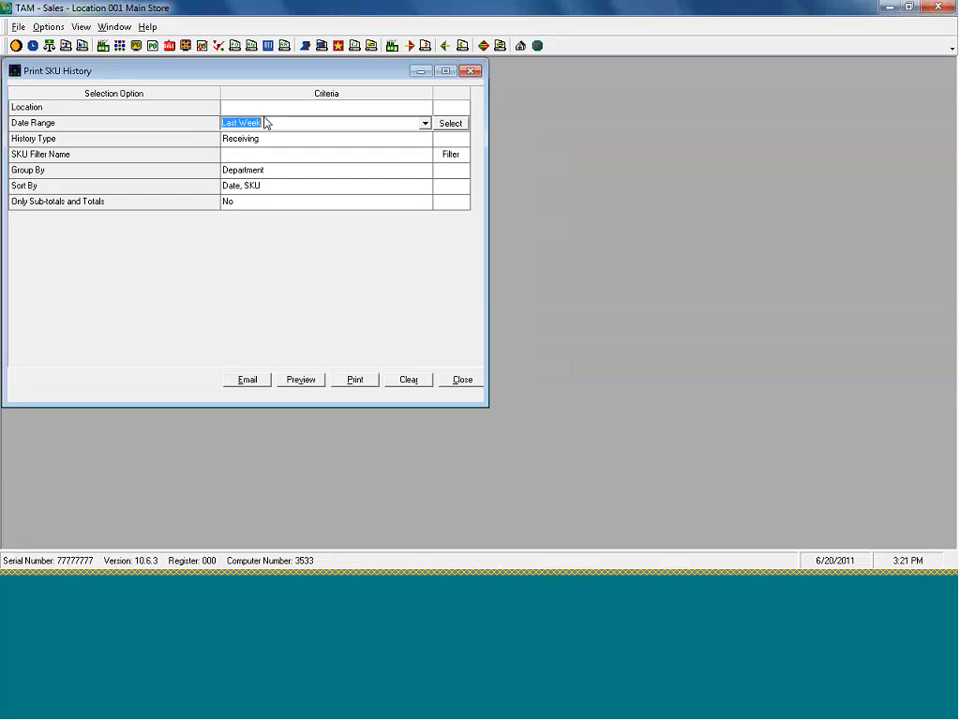
{"action": "type", "text": "This Month"}
{"action": "left_click", "coordinate": [274, 137]}
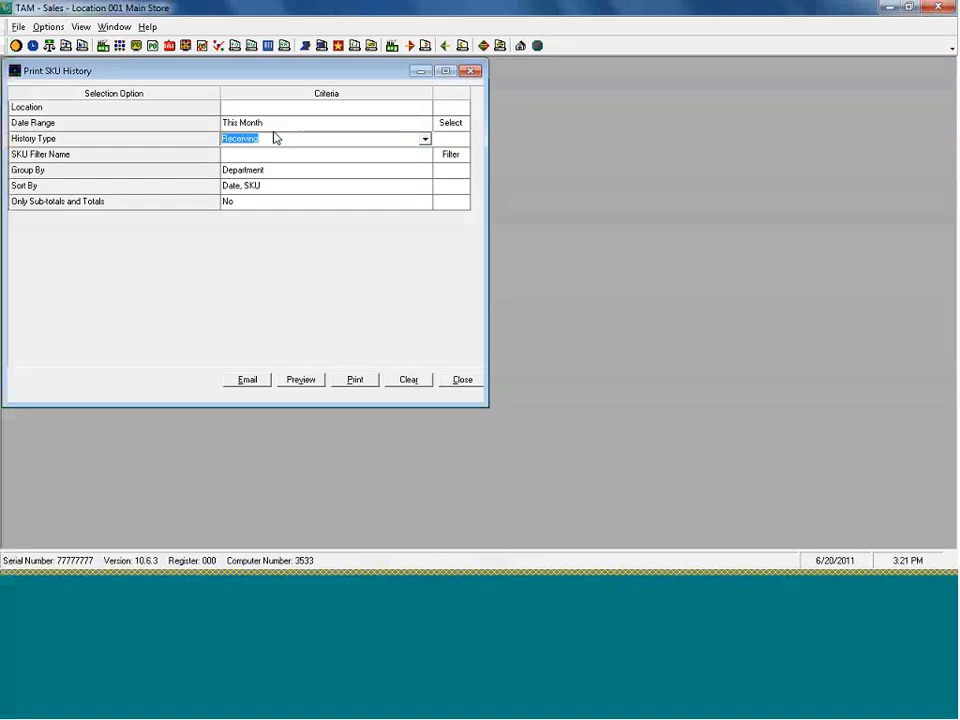
Choose Inventory Adjustments history for Main Store (001) and preview the report
{"action": "left_click", "coordinate": [425, 138]}
{"action": "left_click", "coordinate": [425, 178]}
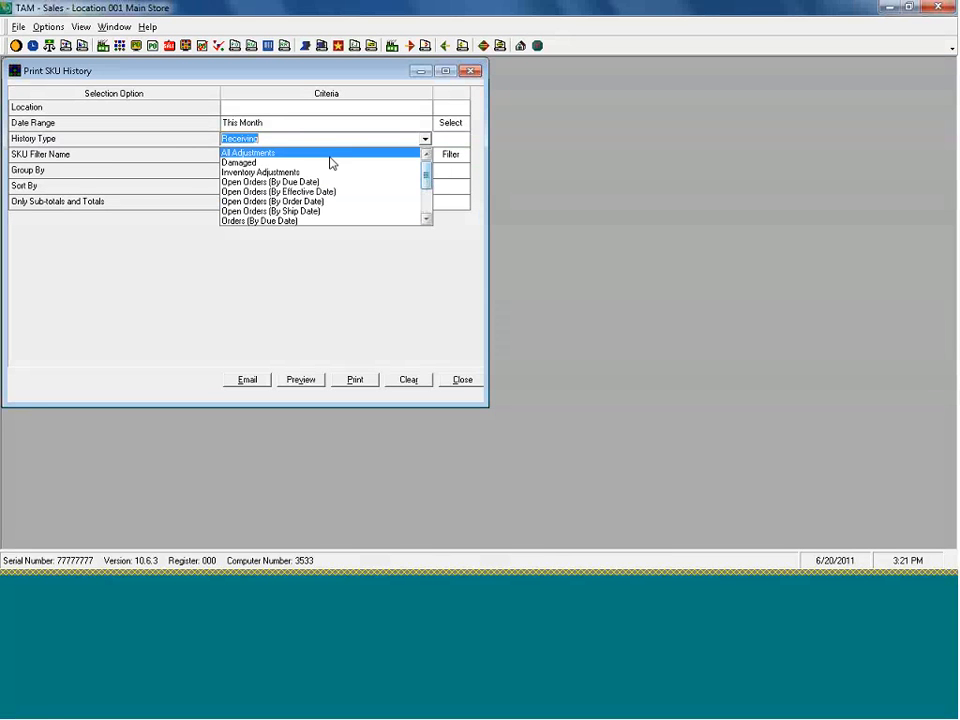
{"action": "left_click", "coordinate": [325, 172]}
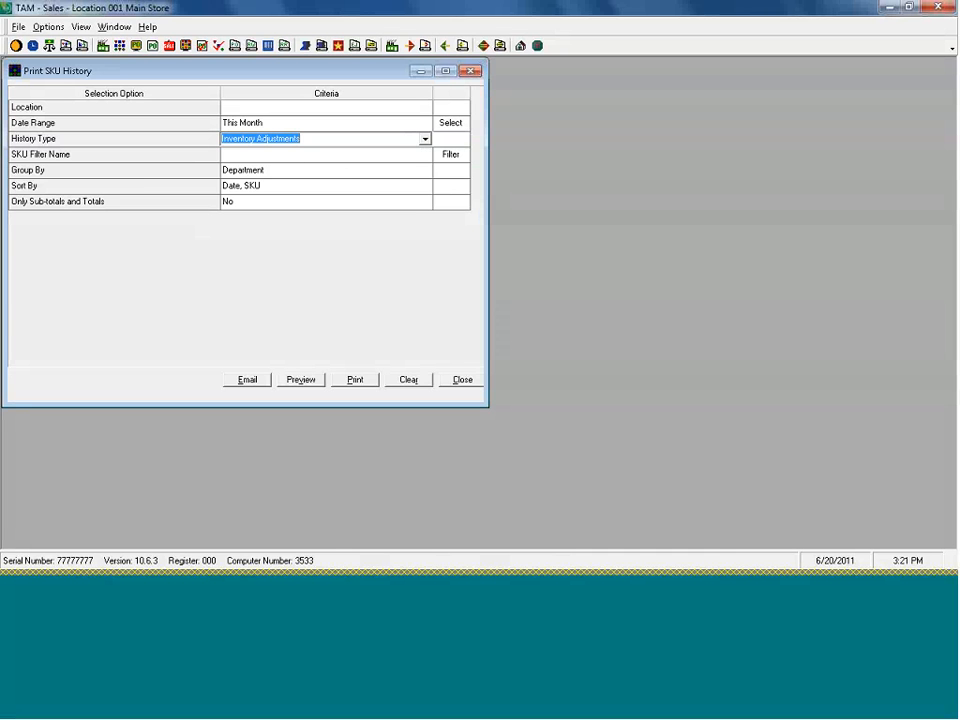
{"action": "left_click", "coordinate": [295, 108]}
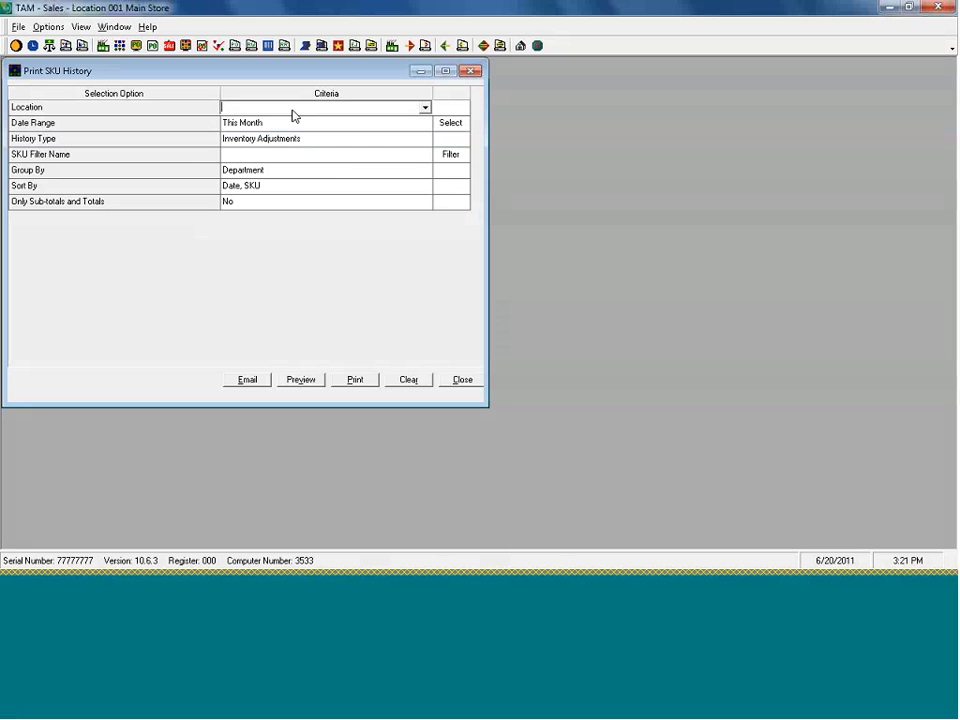
{"action": "type", "text": "Main Store (001"}
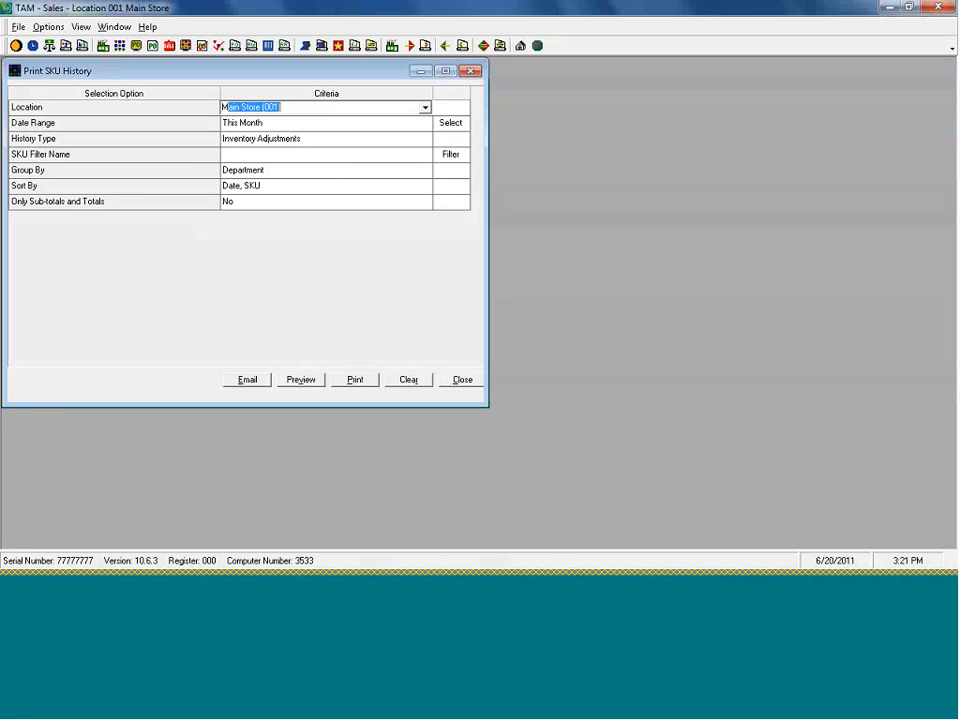
{"action": "left_click", "coordinate": [301, 379]}
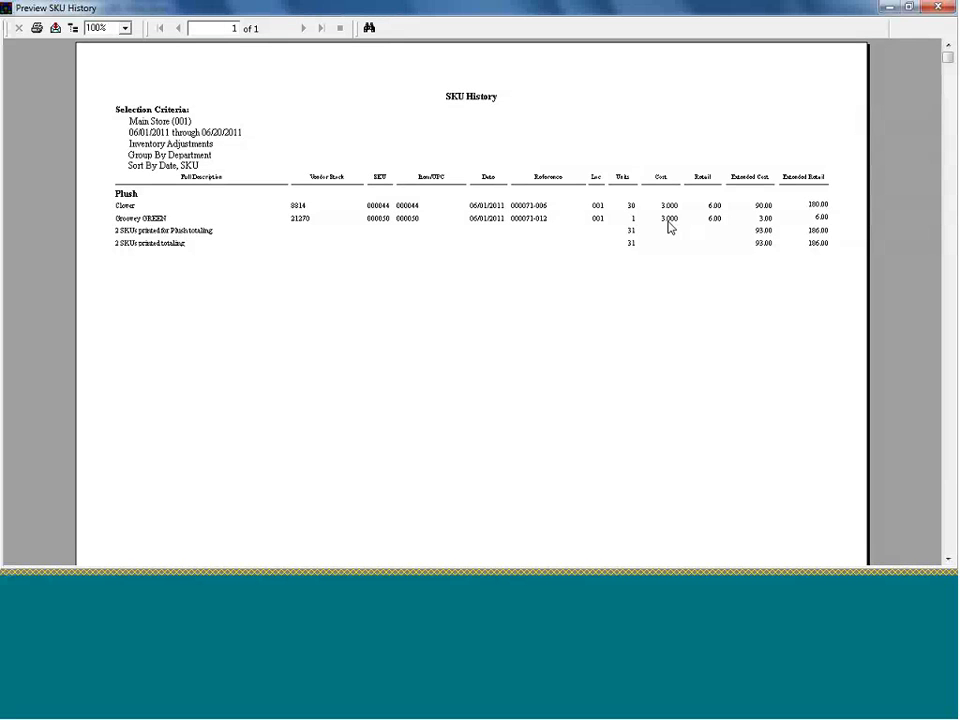
Close the SKU History preview (Clover 30, Groovey 1, total 31) and its settings dialog
{"action": "mouse_move", "coordinate": [670, 227]}
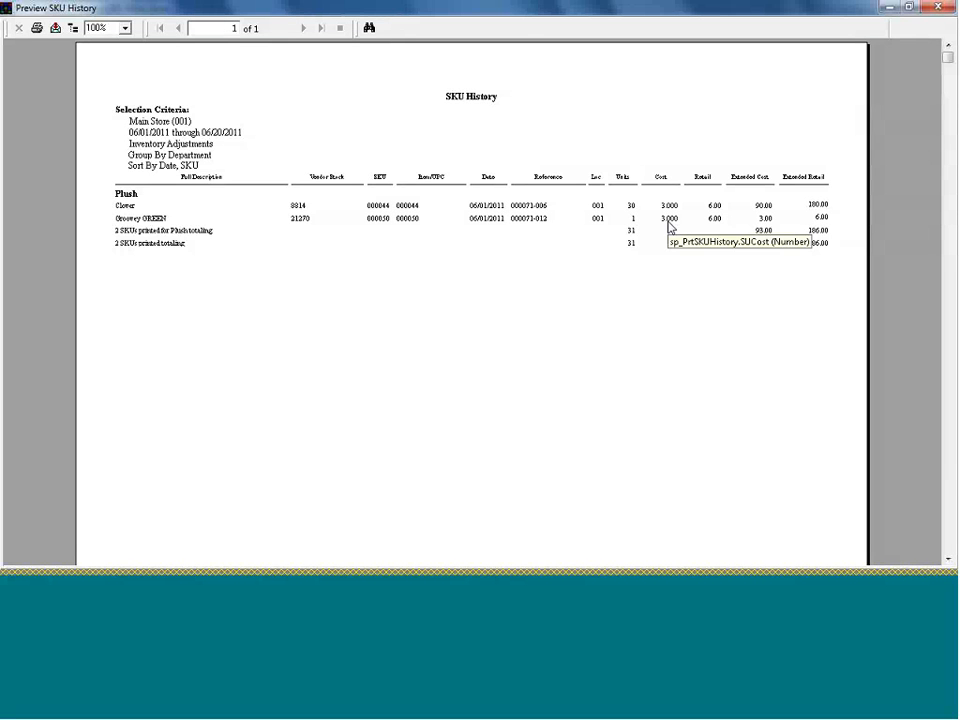
{"action": "left_click", "coordinate": [940, 8]}
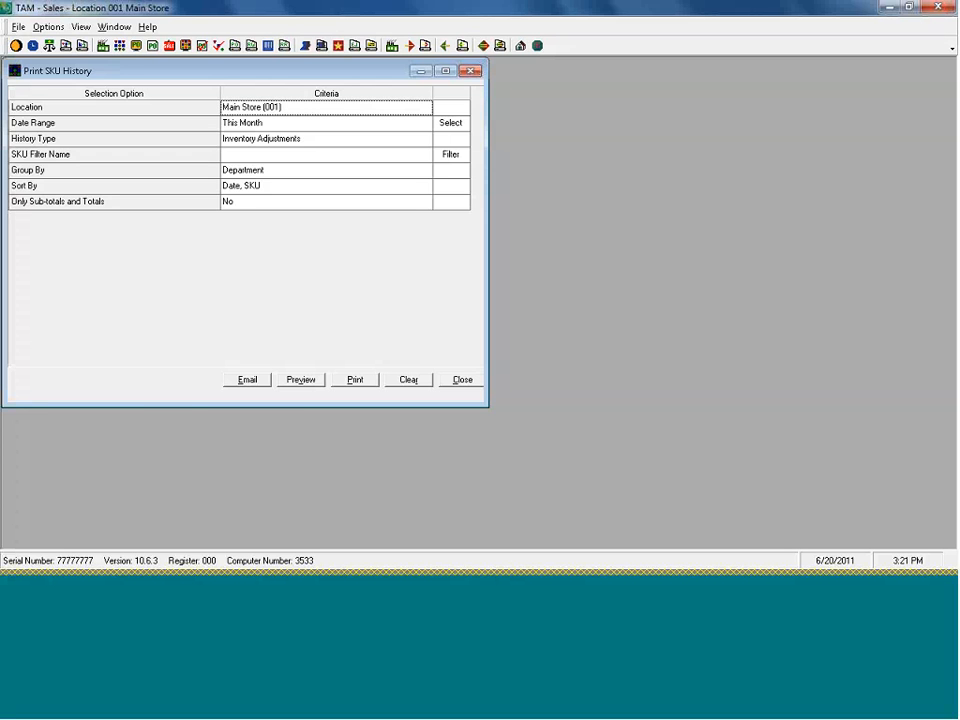
{"action": "left_click", "coordinate": [474, 381]}
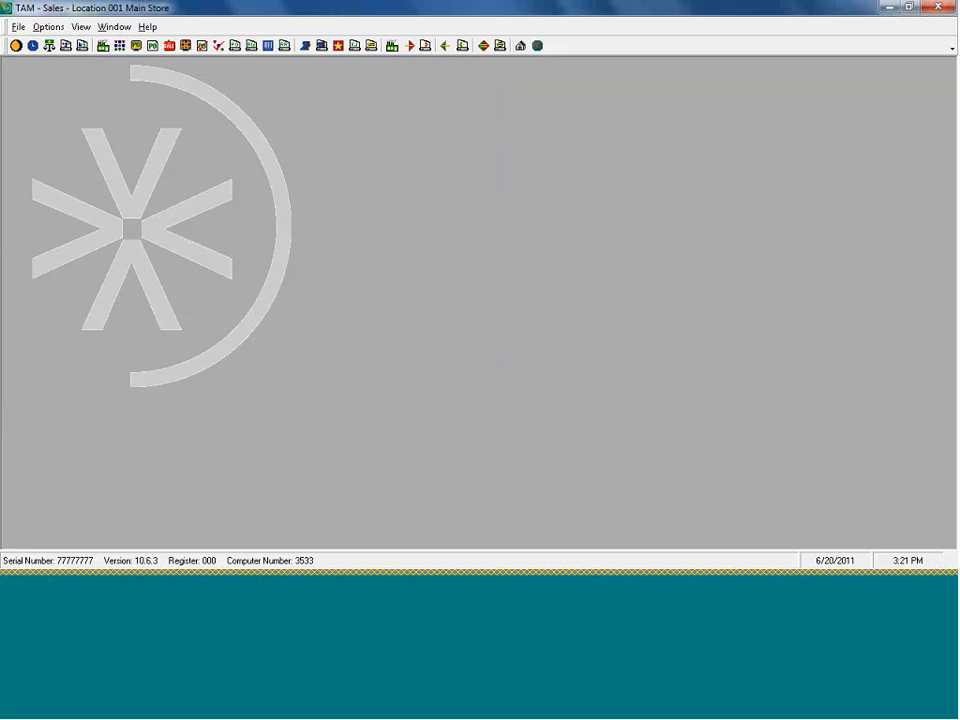
Open the Inventory Valuation report settings with Last In First Out costing
{"action": "left_click", "coordinate": [49, 27]}
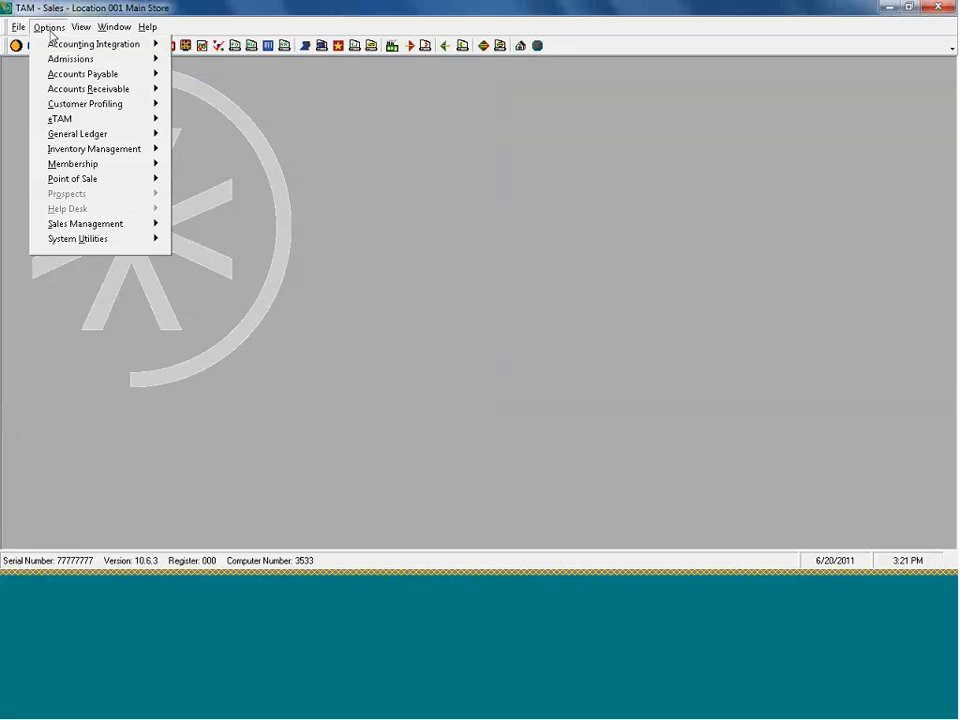
{"action": "left_click", "coordinate": [101, 150]}
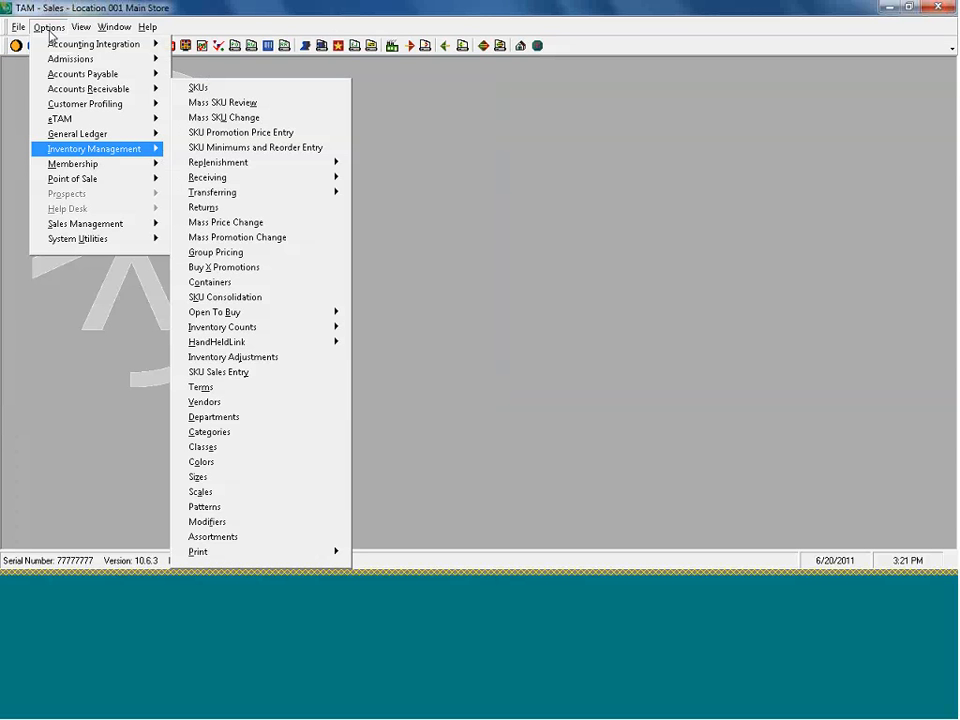
{"action": "mouse_move", "coordinate": [252, 552]}
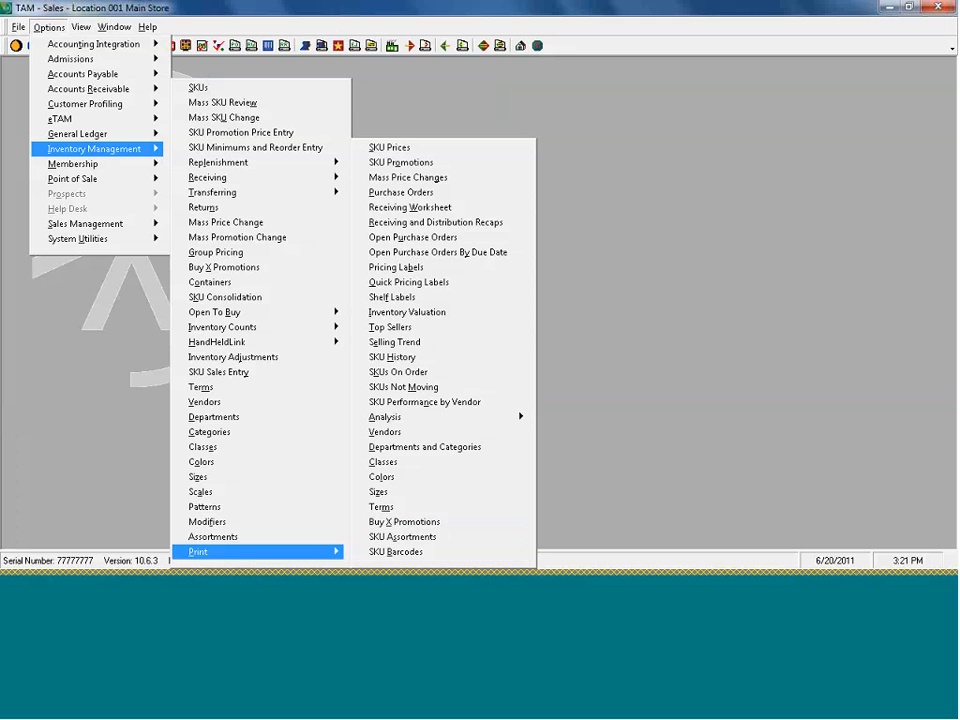
{"action": "left_click", "coordinate": [428, 312]}
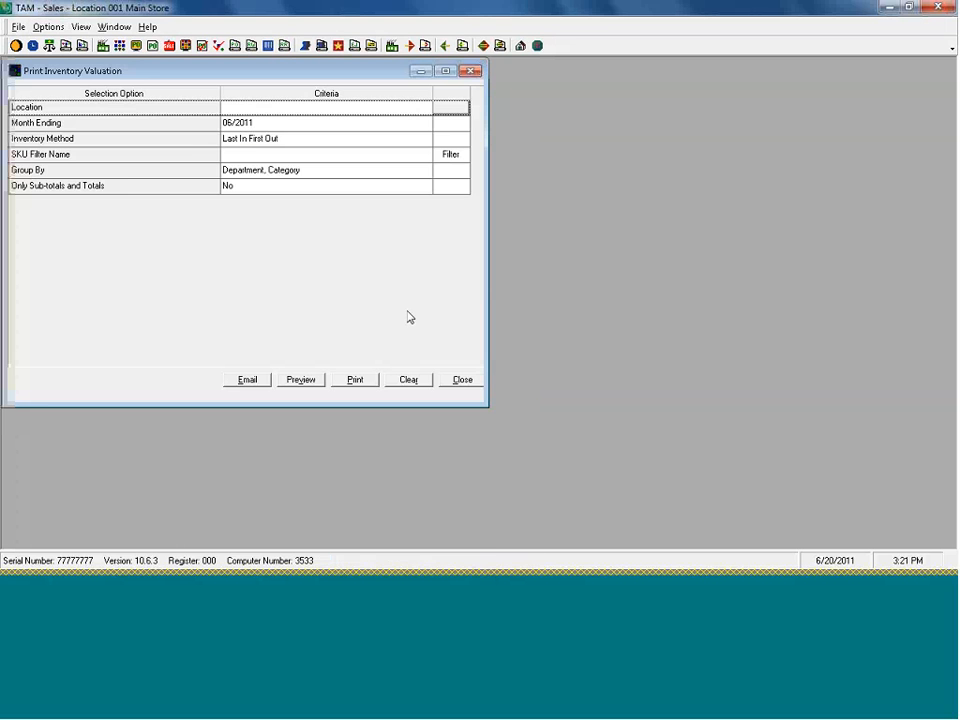
{"action": "left_click", "coordinate": [305, 143]}
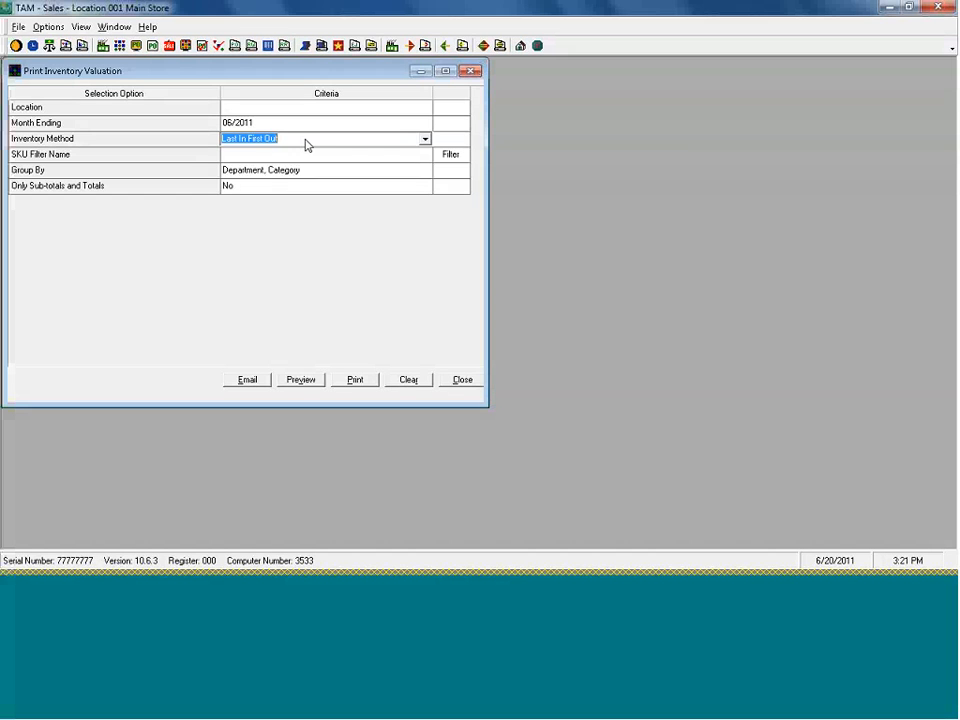
{"action": "left_click", "coordinate": [424, 139]}
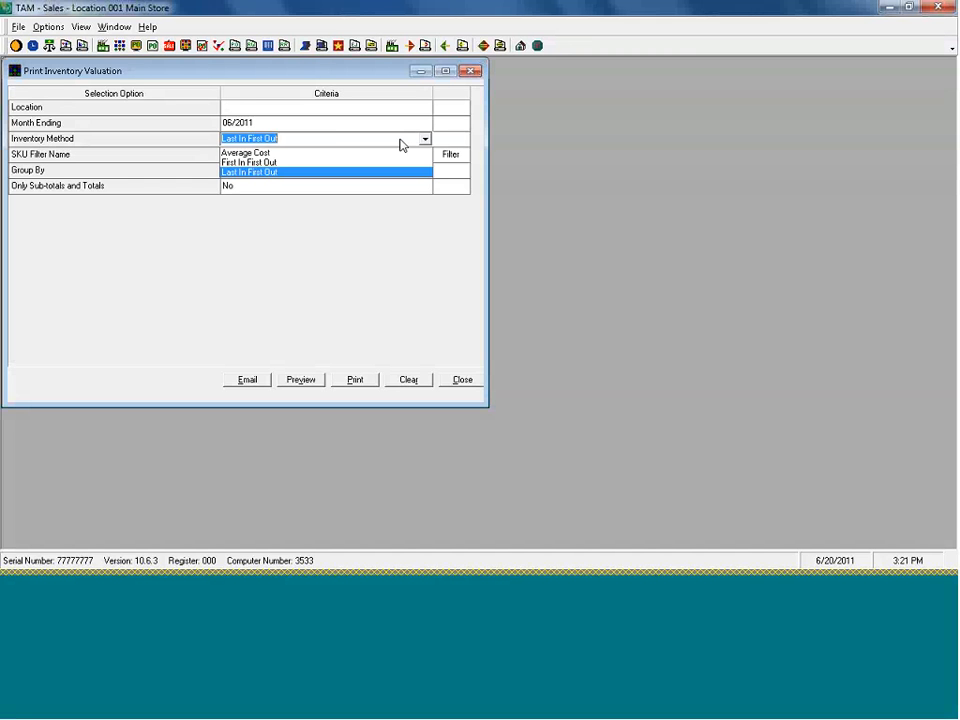
{"action": "left_click", "coordinate": [395, 144]}
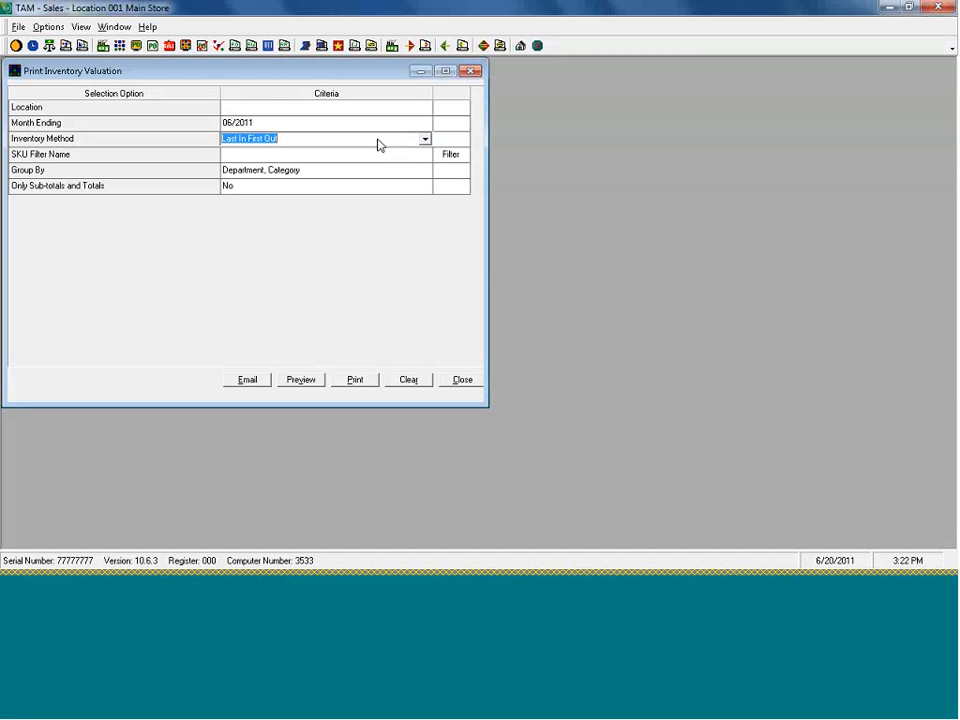
Leave sub-totals only at No, set location Main Store (001), and preview the report
{"action": "left_click", "coordinate": [236, 188]}
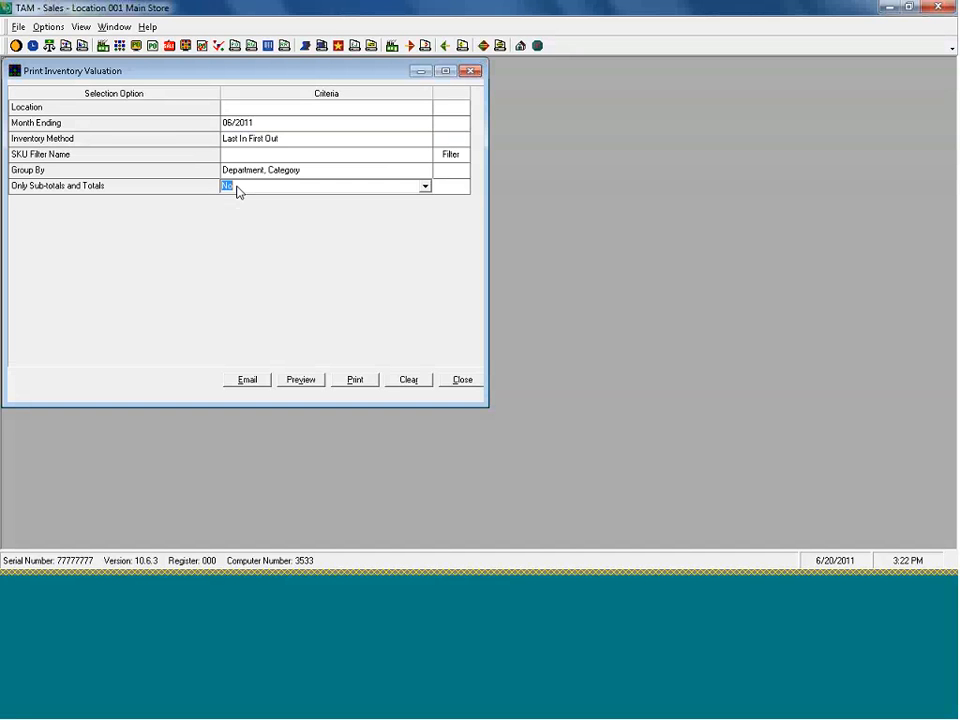
{"action": "key", "text": "Return"}
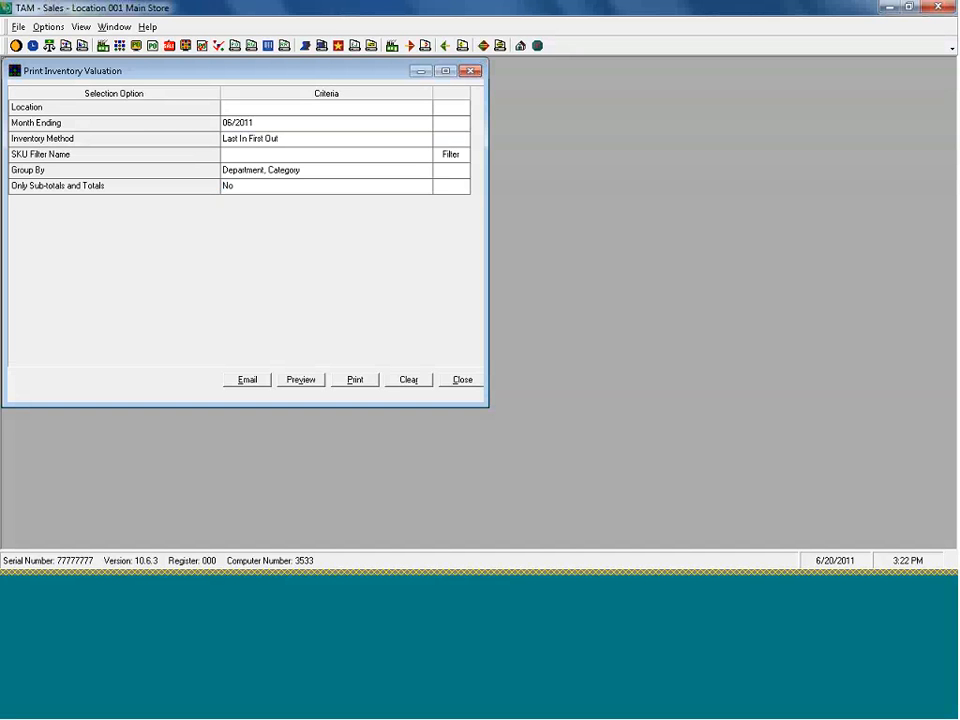
{"action": "left_click", "coordinate": [238, 108]}
{"action": "type", "text": "Main Store (001"}
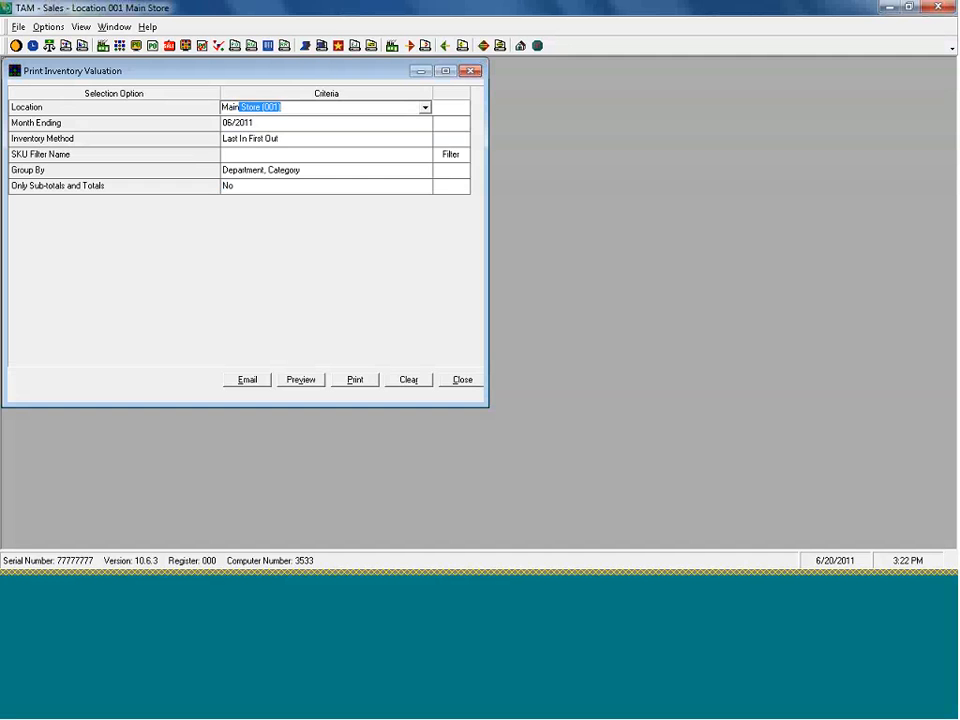
{"action": "left_click", "coordinate": [300, 380]}
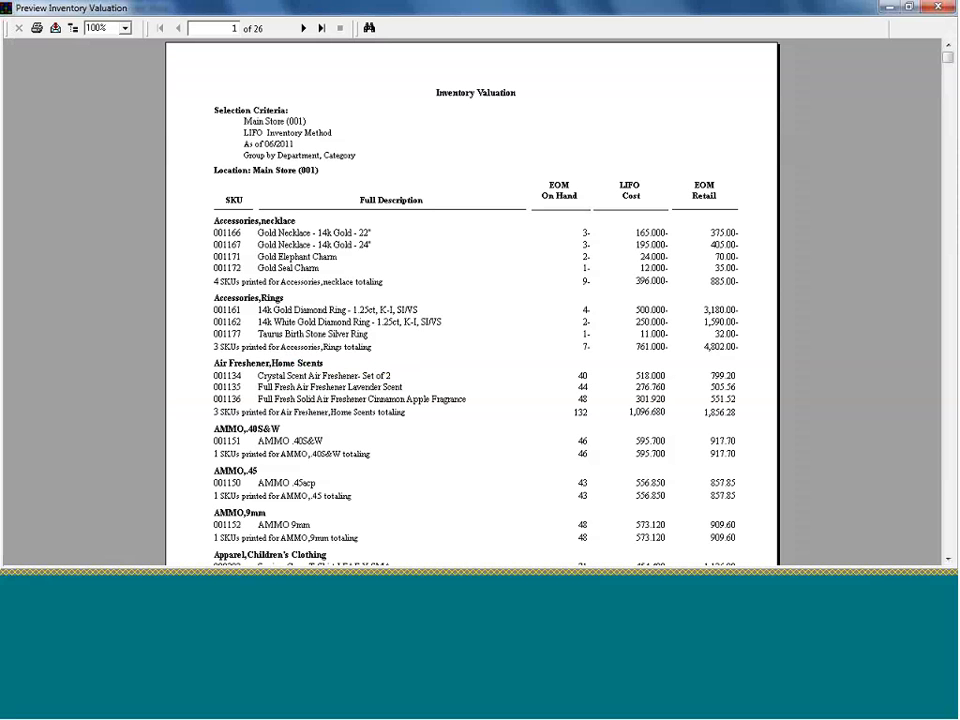
Close the 26-page LIFO Inventory Valuation preview and the Print Inventory Valuation dialog
{"action": "left_click", "coordinate": [940, 8]}
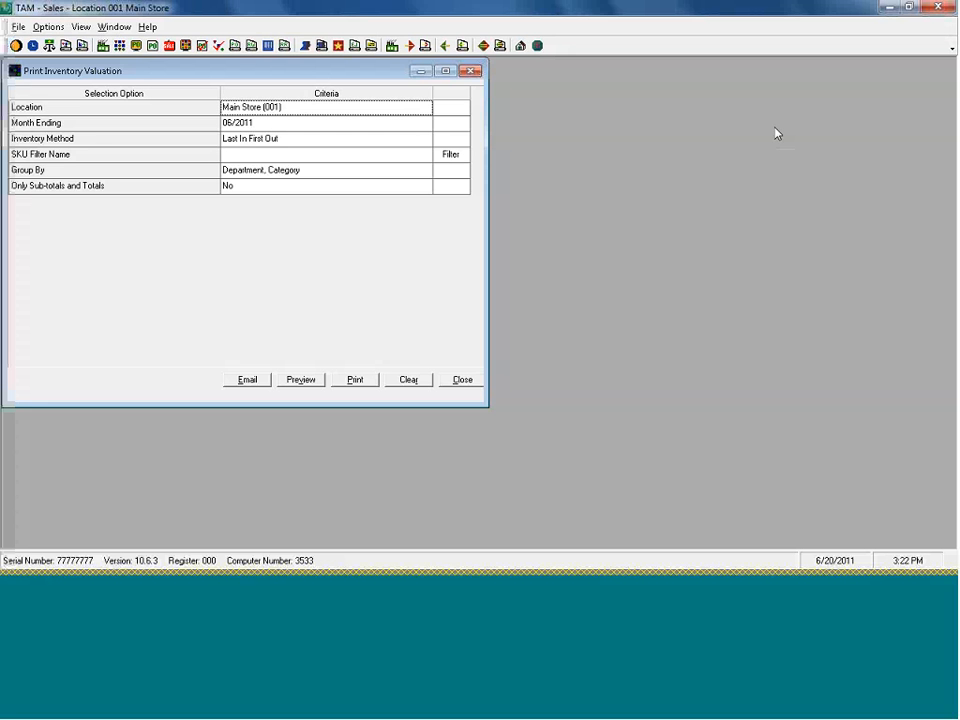
{"action": "left_click", "coordinate": [461, 380]}
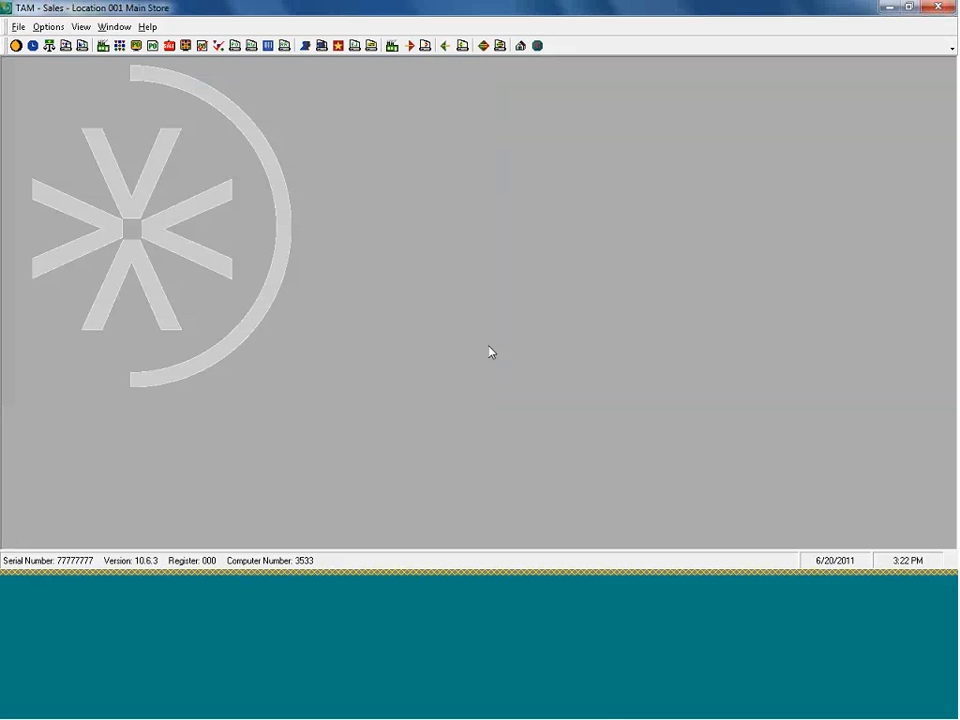